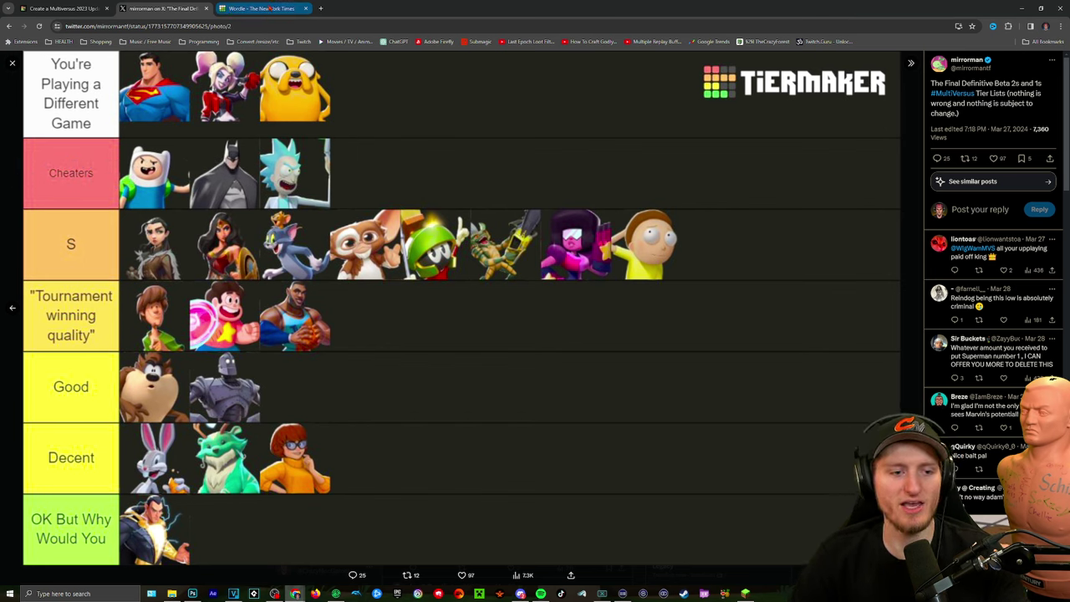
Close the Wordle tab and go back to the TierMaker MultiVersus editor.
middle_click(270, 8)
left_click(63, 9)
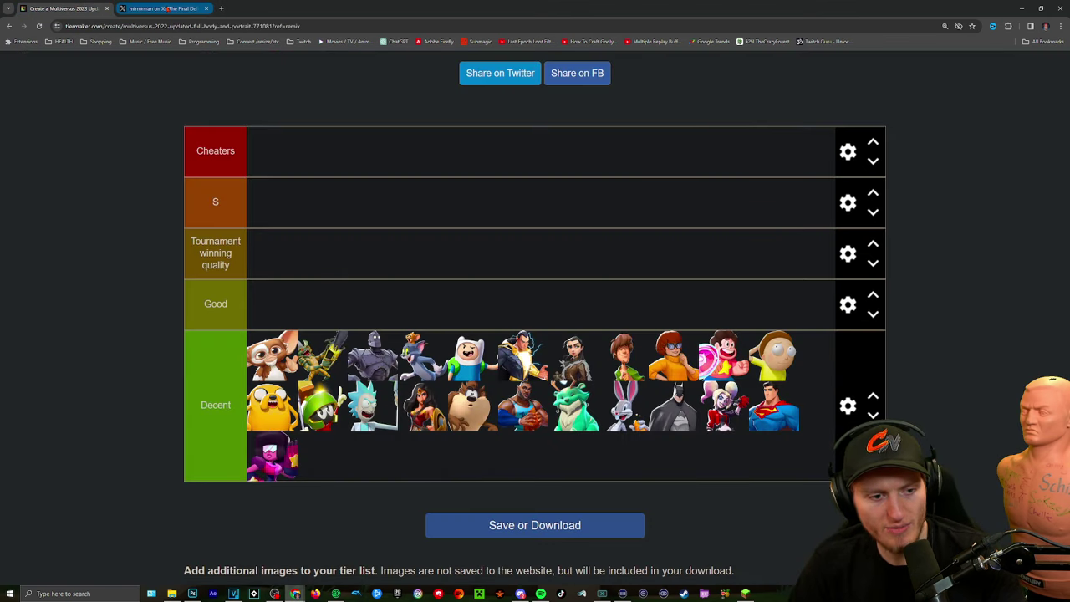
Check the 1v1 reference list, then place Superman and Finn in the Cheaters tier.
left_click(163, 8)
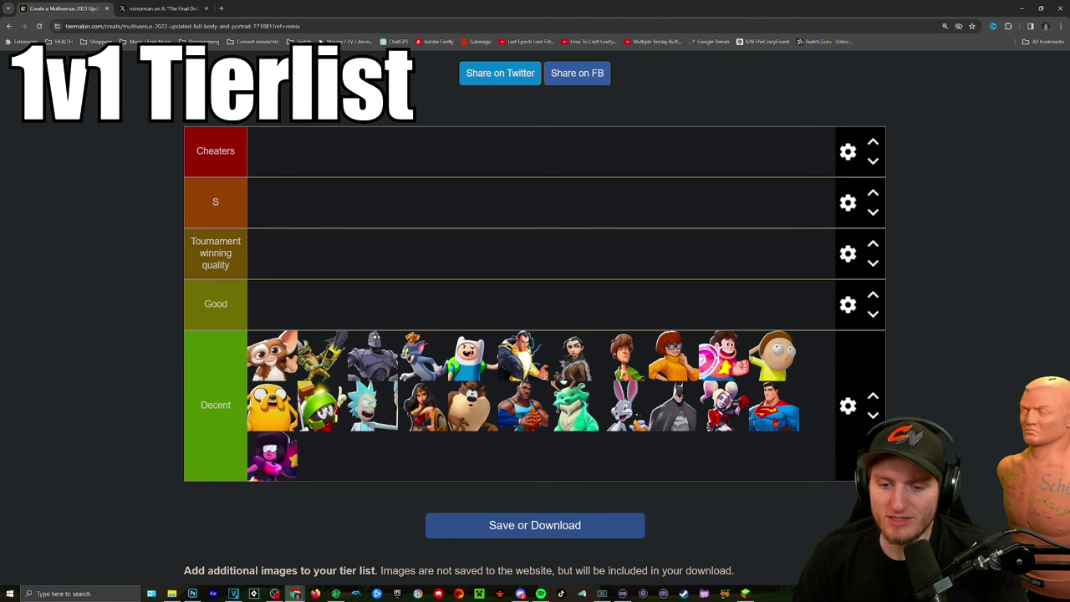
left_click_drag(773, 406, 324, 163)
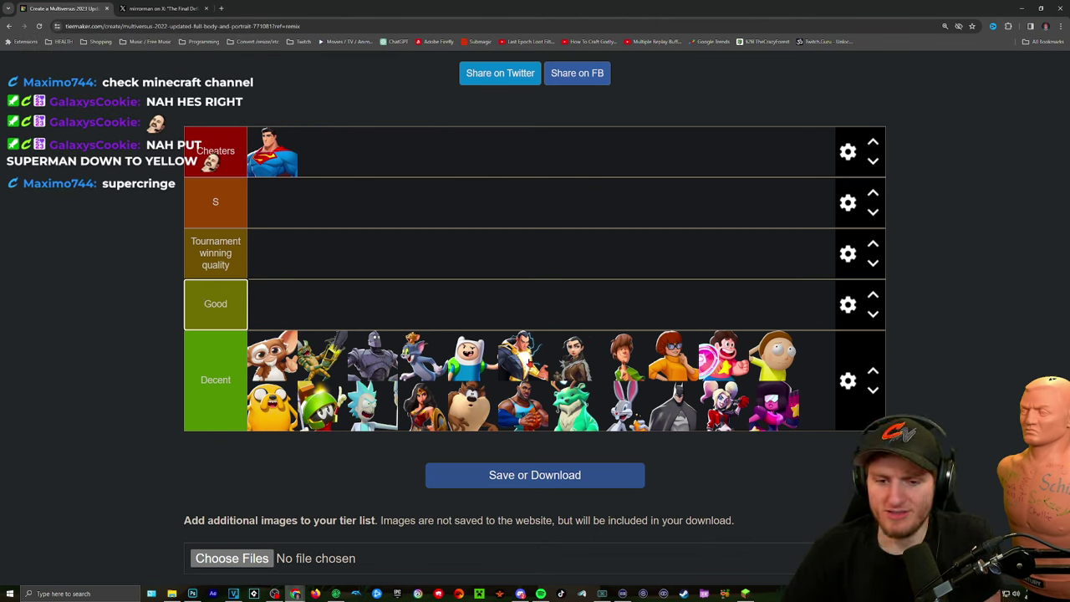
left_click_drag(470, 356, 322, 152)
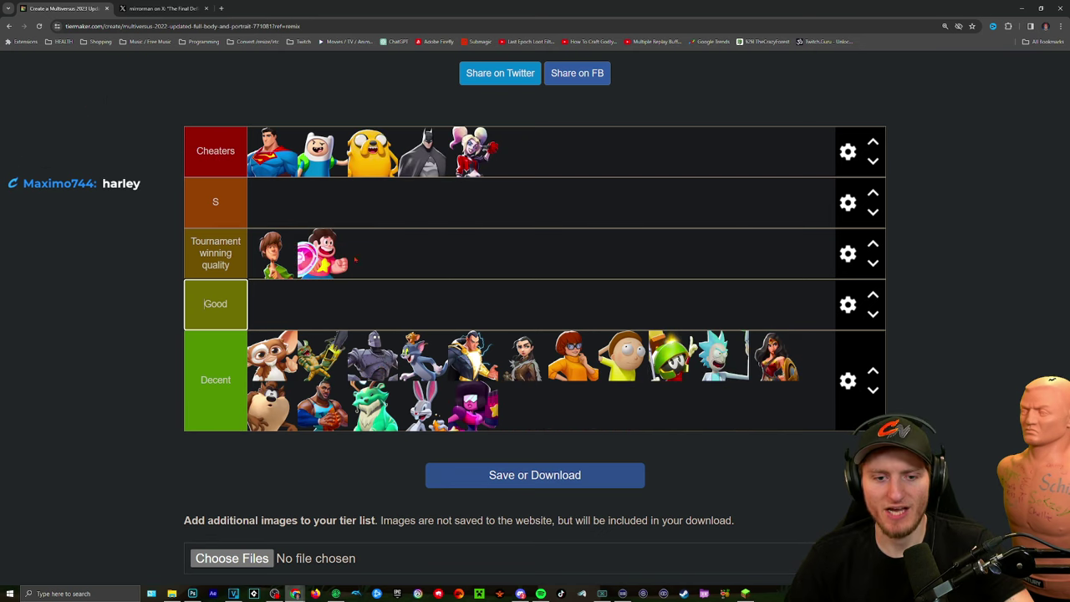
Compare the editor against the reference 1v1 tier list image several times.
left_click(163, 8)
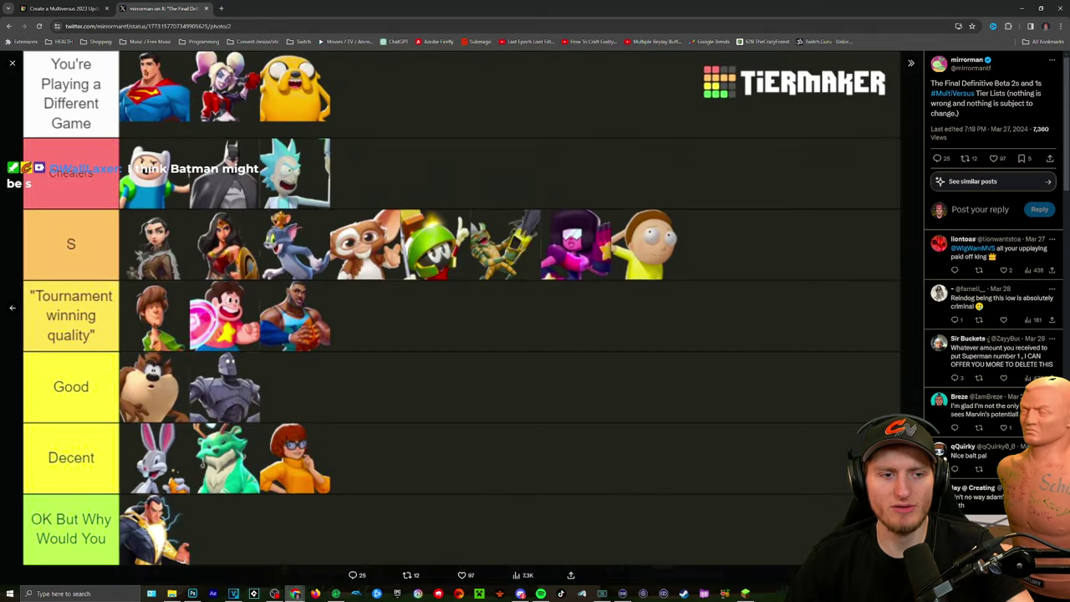
left_click(62, 9)
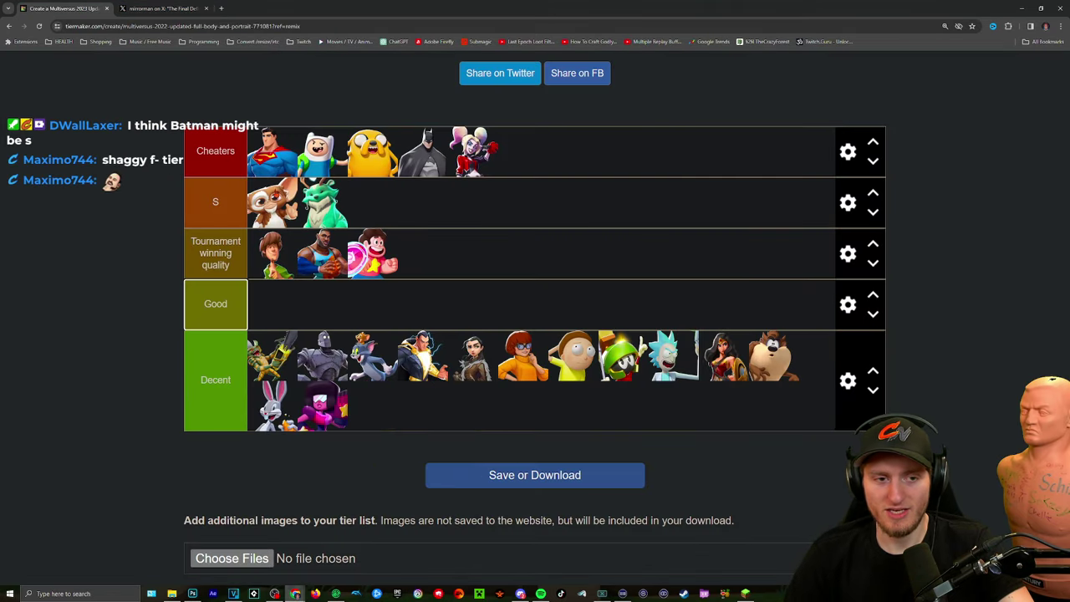
left_click(163, 8)
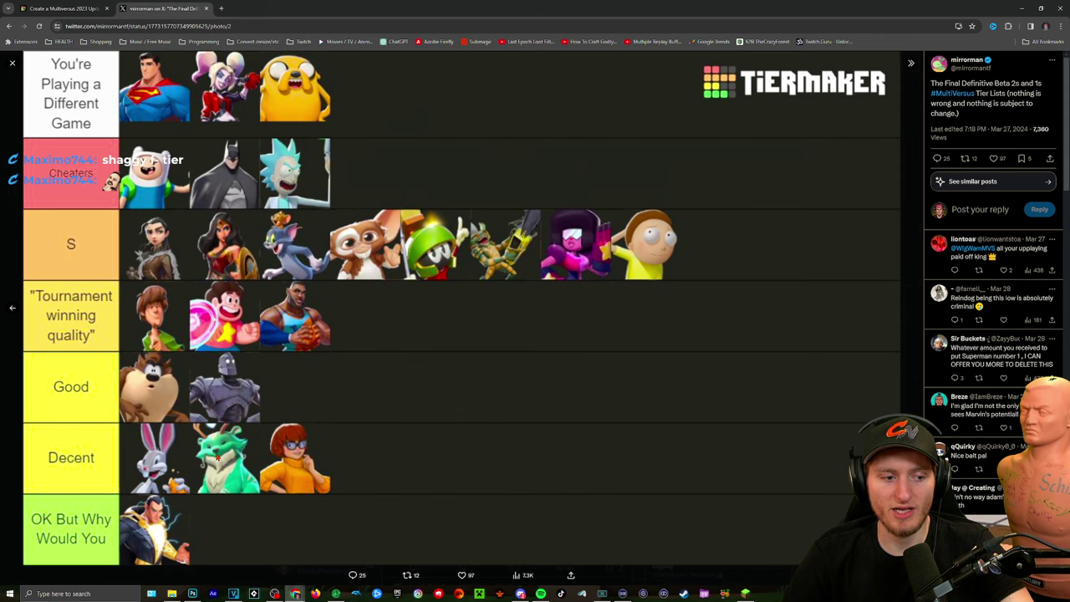
left_click(77, 7)
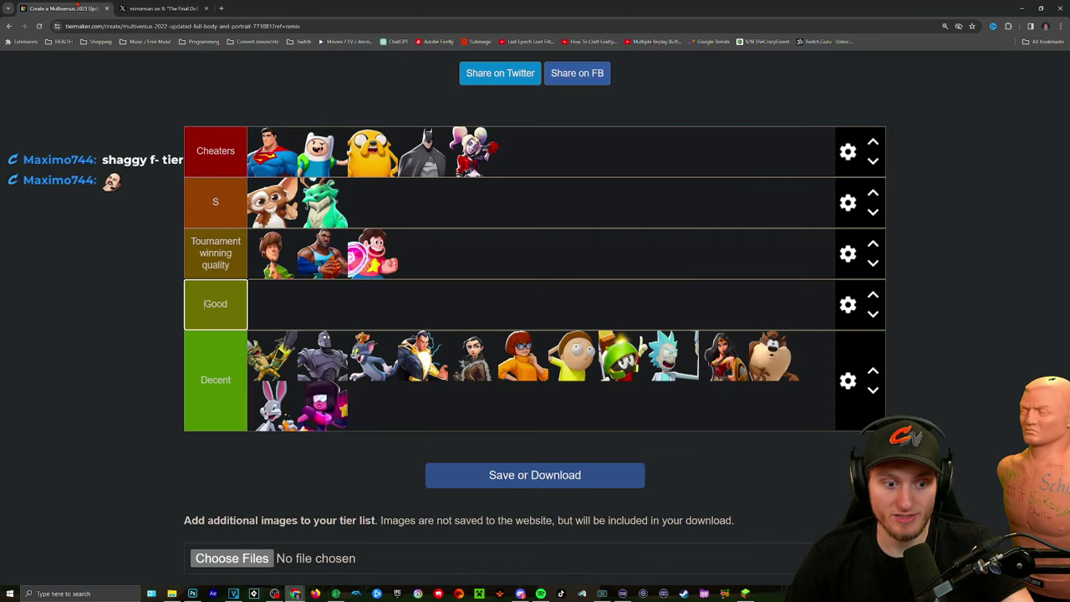
left_click(161, 8)
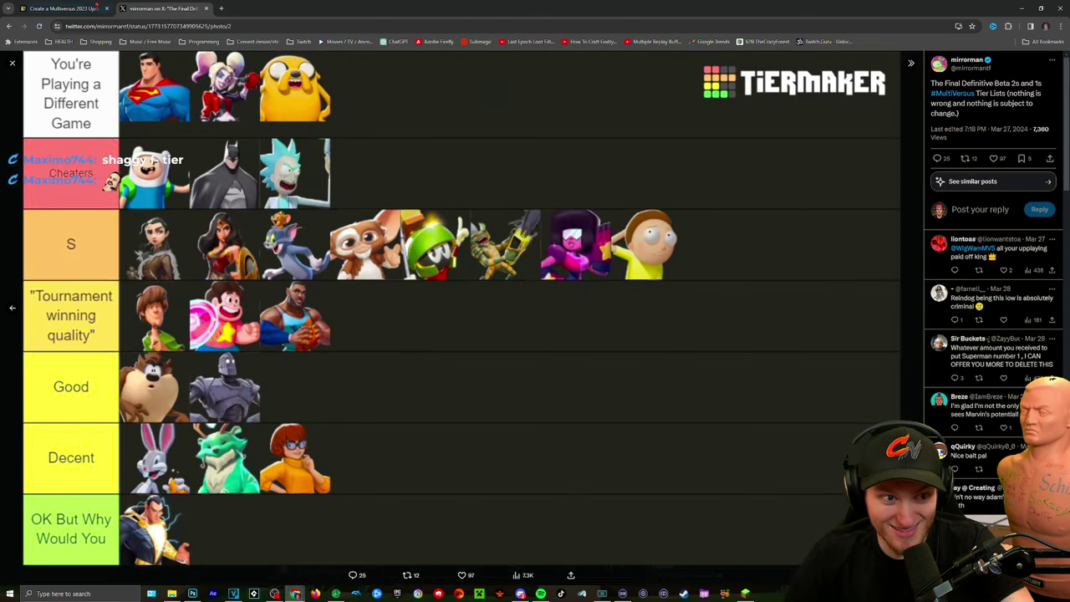
left_click(97, 6)
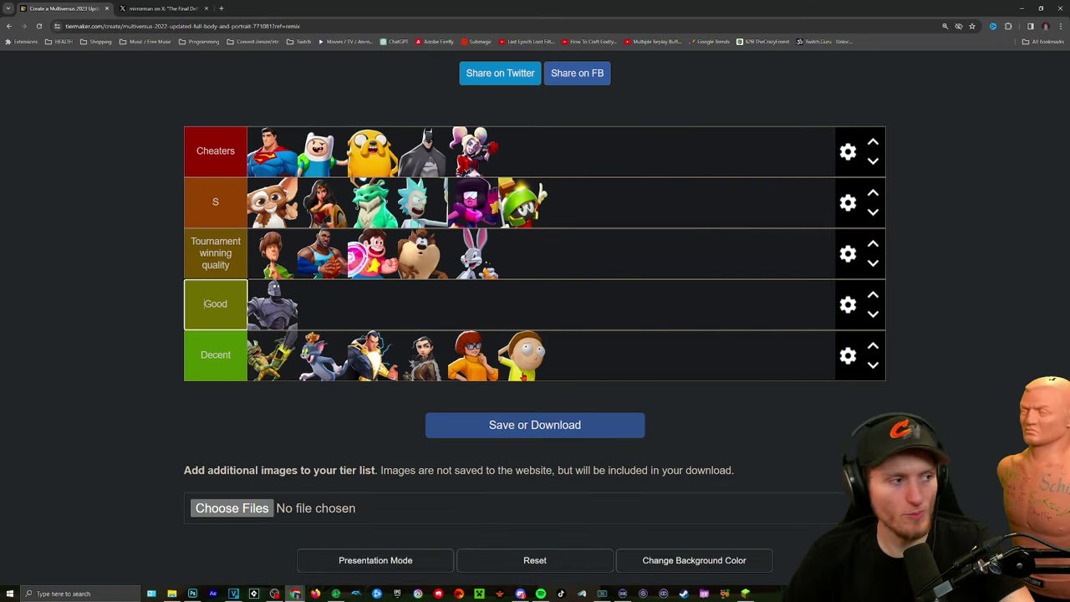
Zoom the page in and move Morty from Decent into the S tier.
key("ctrl+plus")
key("ctrl+plus")
key("ctrl+plus")
left_click_drag(595, 462, 259, 255)
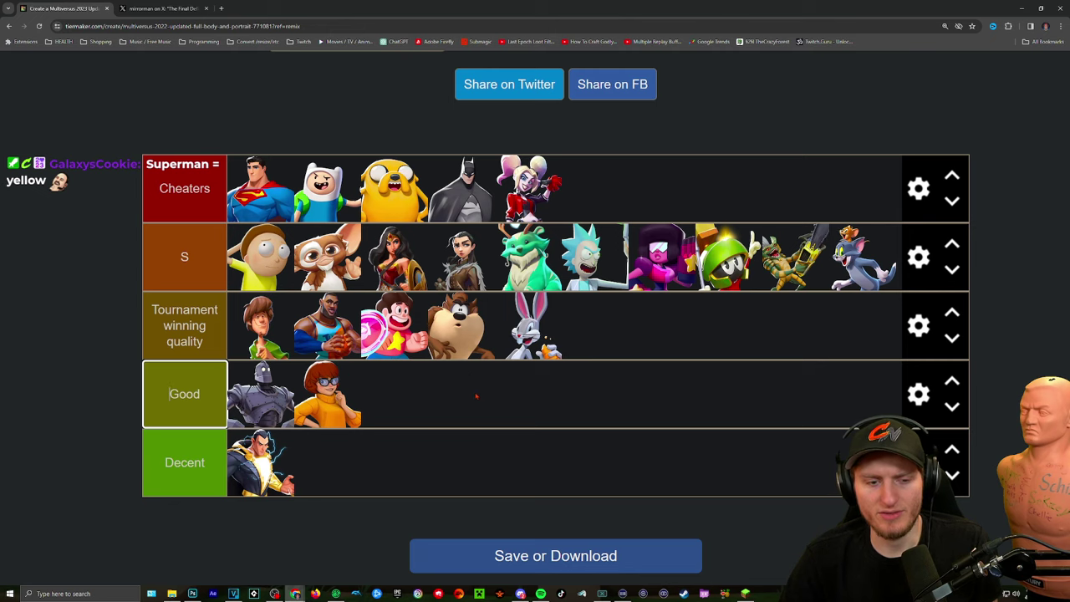
scroll(520, 406, "down", 1)
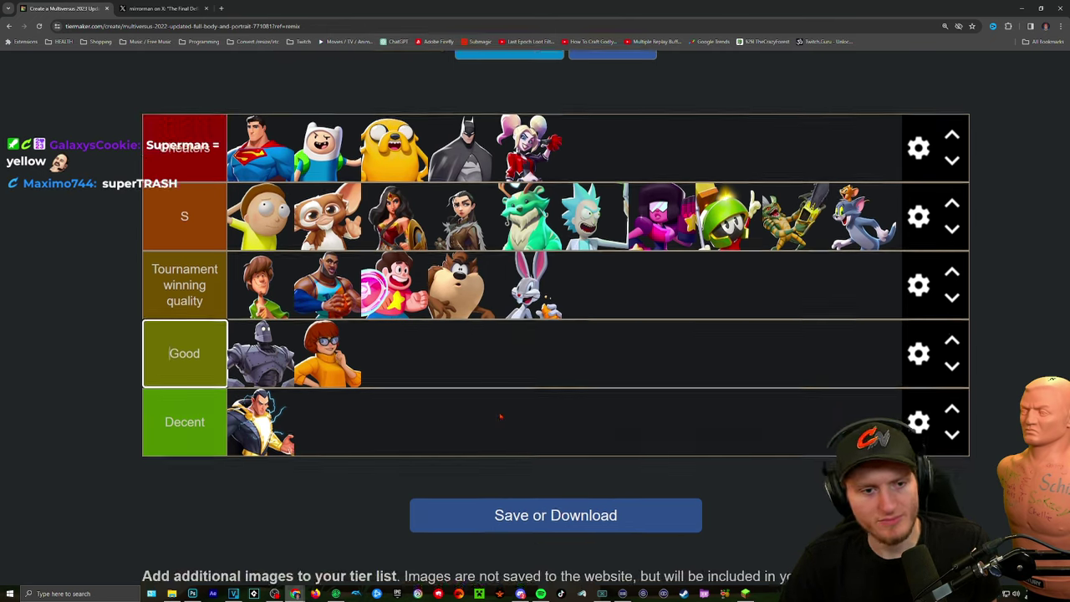
scroll(501, 410, "up", 1)
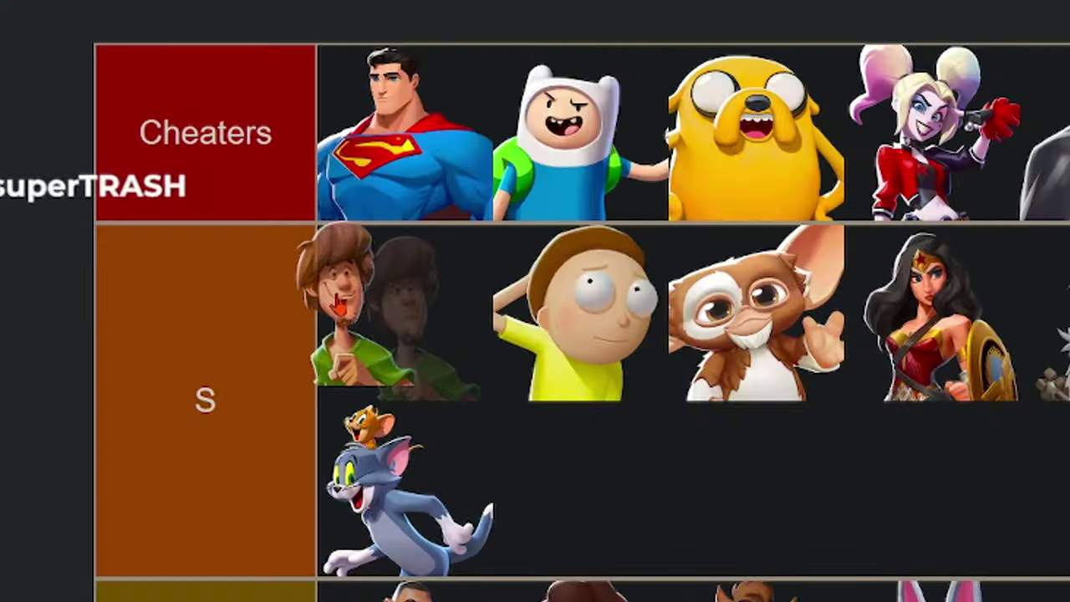
Reorder Cheaters, move the lizard earlier and Marvin third in S, drop the dragon to Tournament.
left_click_drag(381, 310, 346, 317)
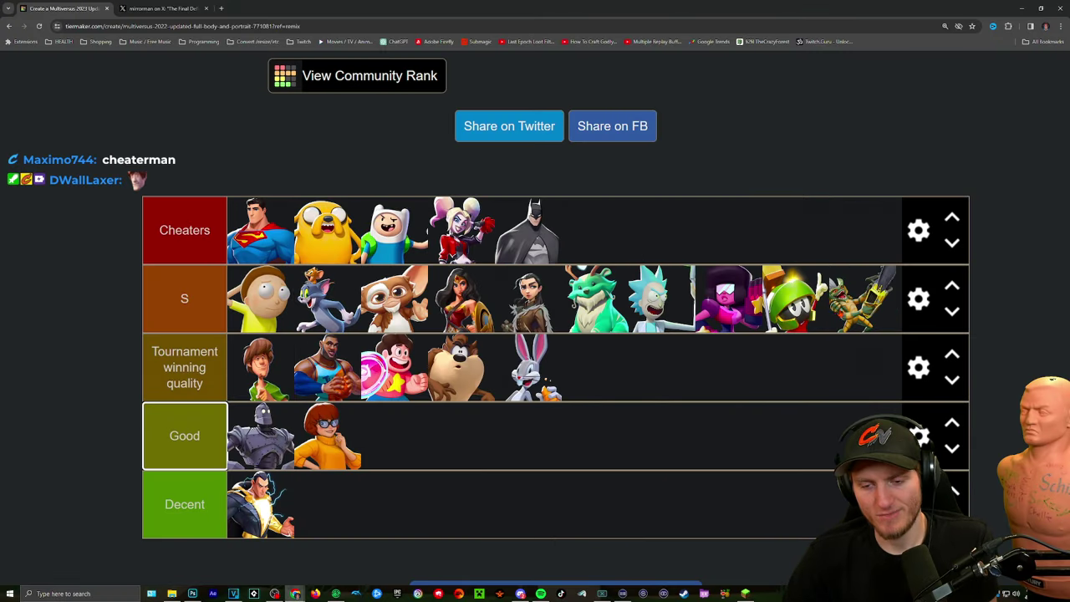
left_click_drag(863, 298, 394, 298)
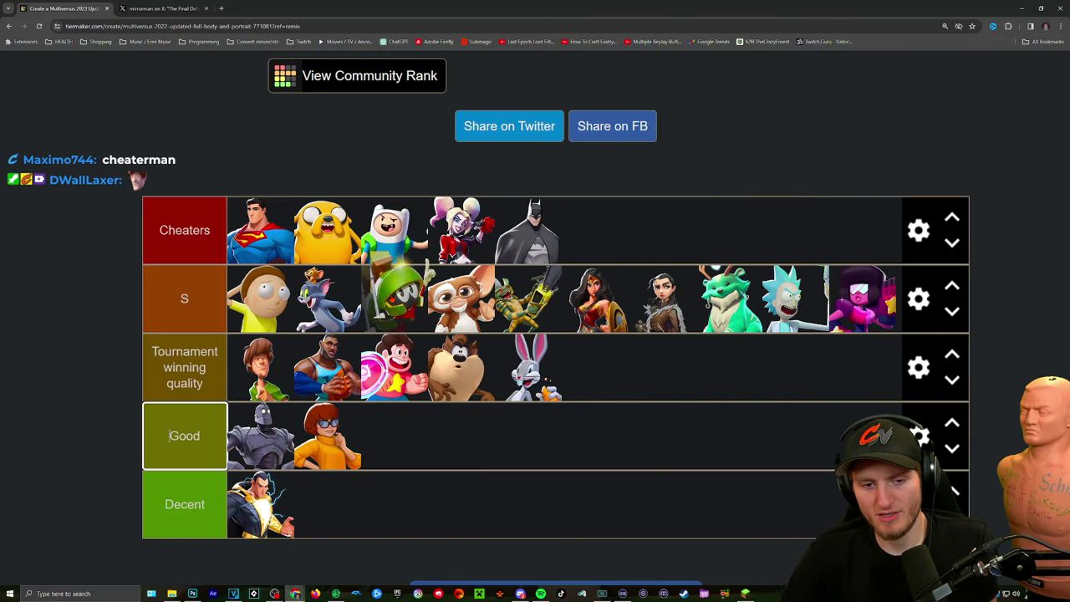
left_click_drag(462, 298, 595, 298)
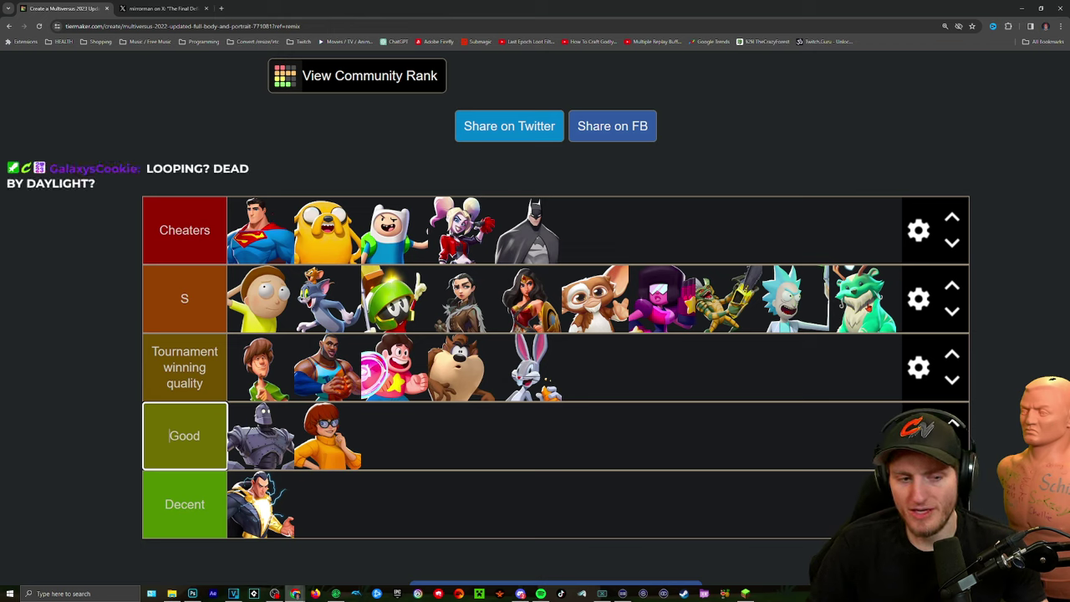
left_click_drag(862, 299, 595, 368)
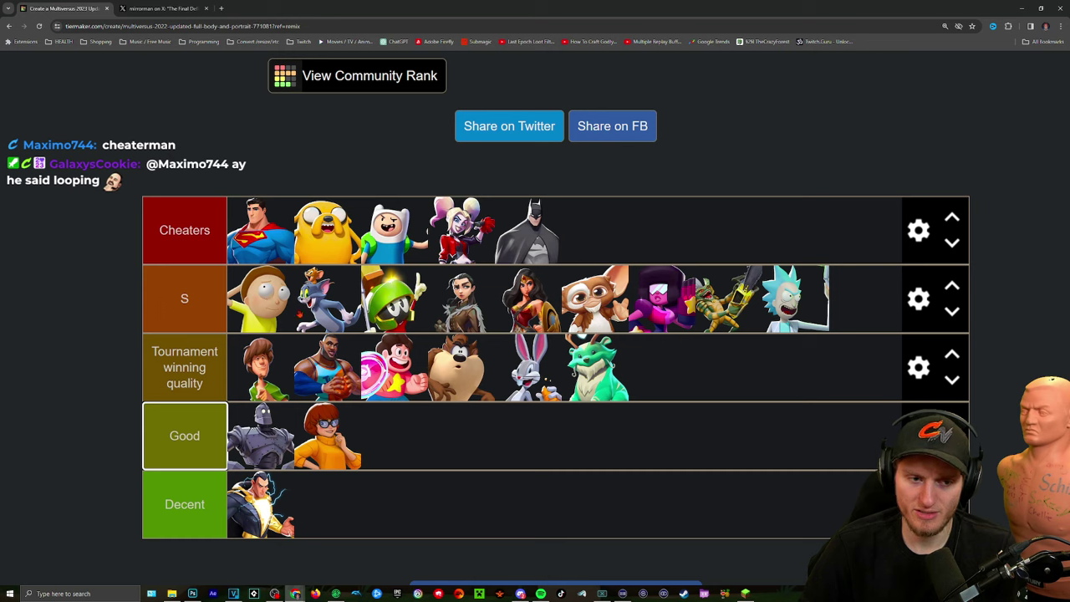
Put Tom ahead of Morty at the front of the S row.
left_click_drag(296, 314, 250, 280)
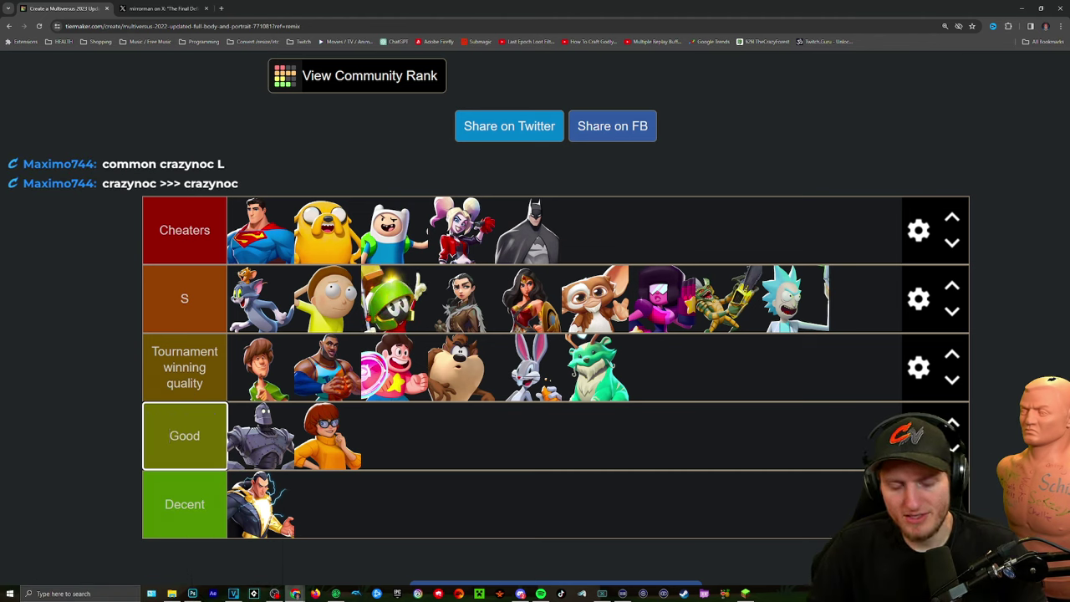
In S, put Wonder Woman before Marvin, Gizmo after the lizard, and Rick beside Marvin.
left_click_drag(394, 299, 462, 299)
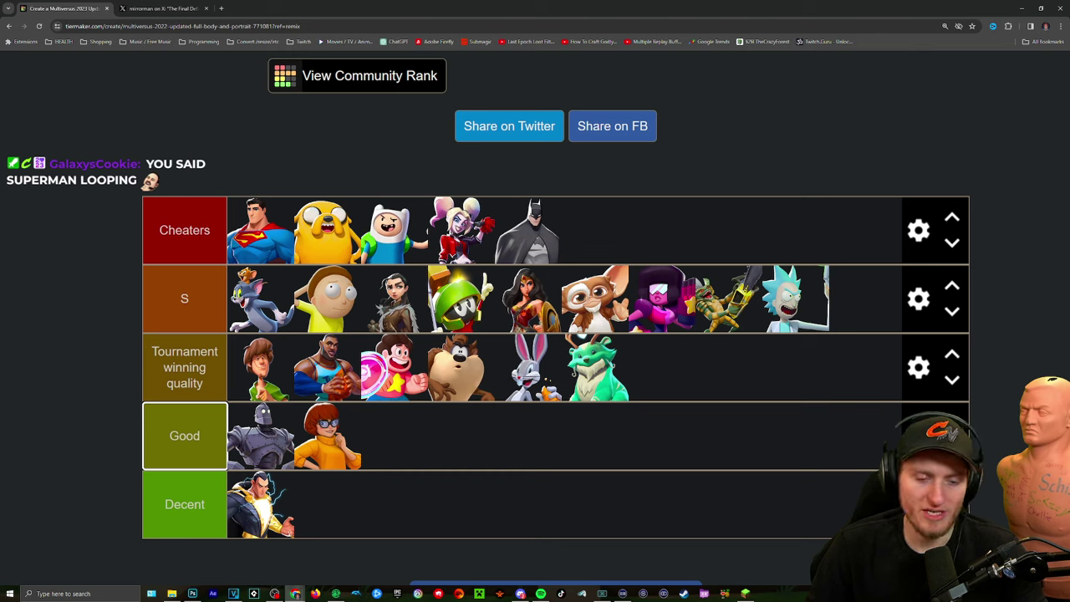
left_click_drag(548, 309, 443, 298)
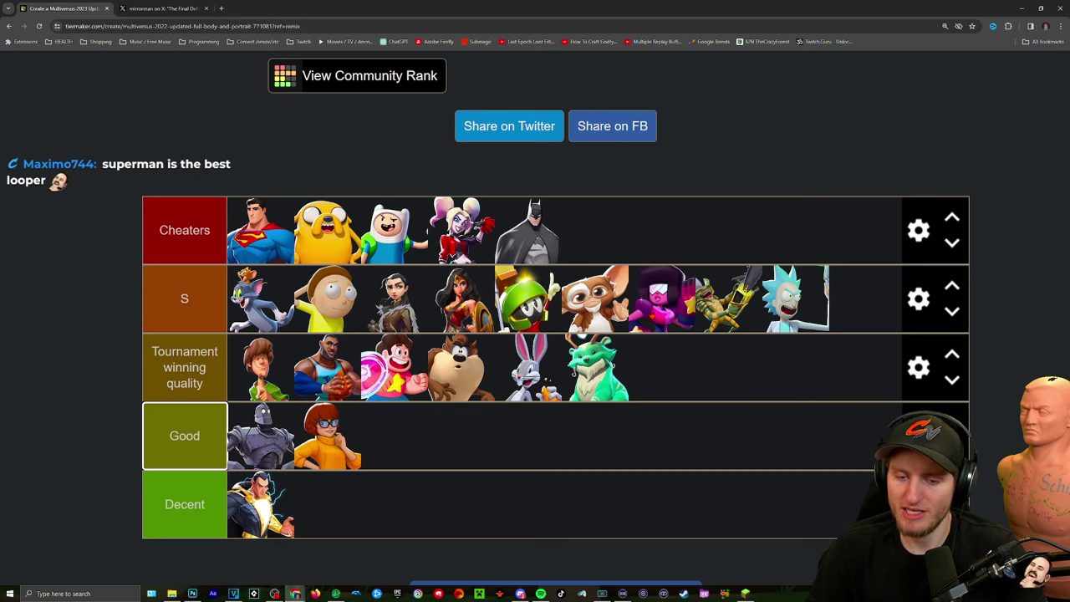
left_click_drag(595, 298, 731, 298)
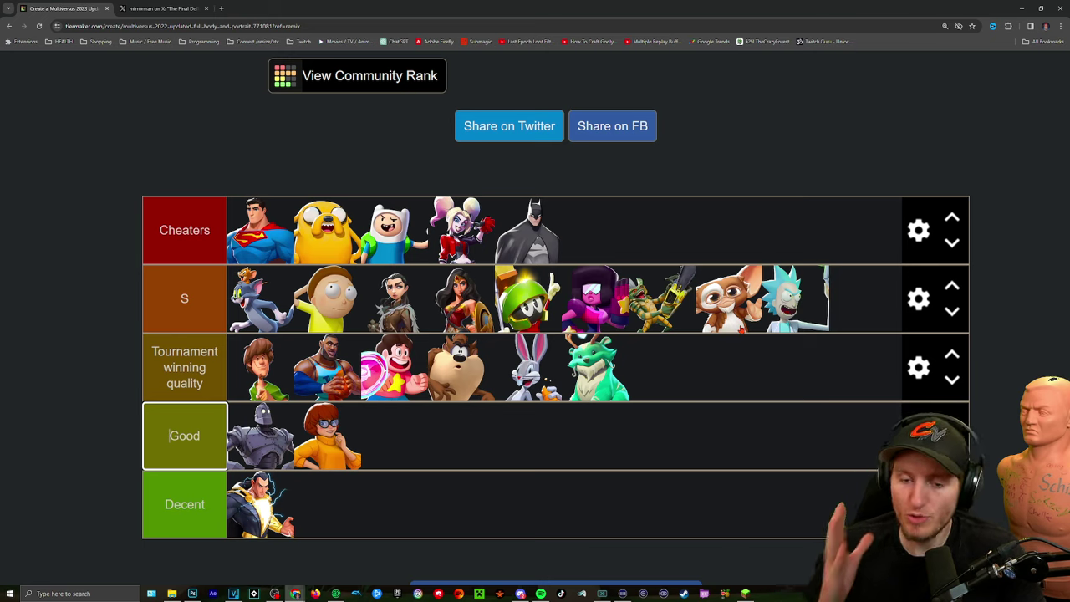
left_click_drag(794, 298, 590, 296)
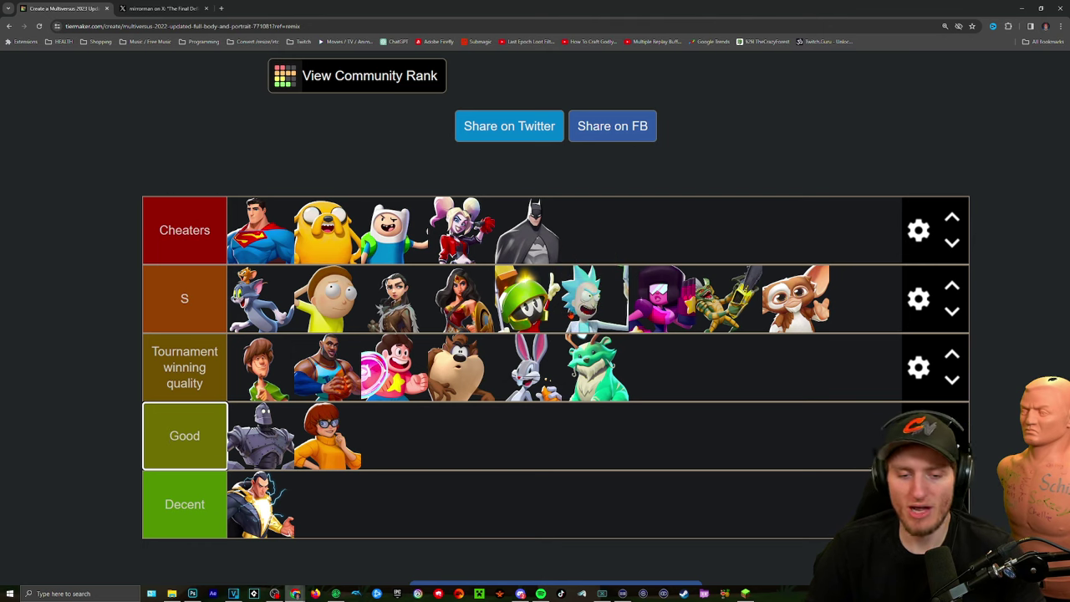
scroll(535, 376, "down", 1)
scroll(525, 412, "up", 1)
Shift a portrait one slot left and compare with the 1v1 reference image.
scroll(526, 412, "down", 1)
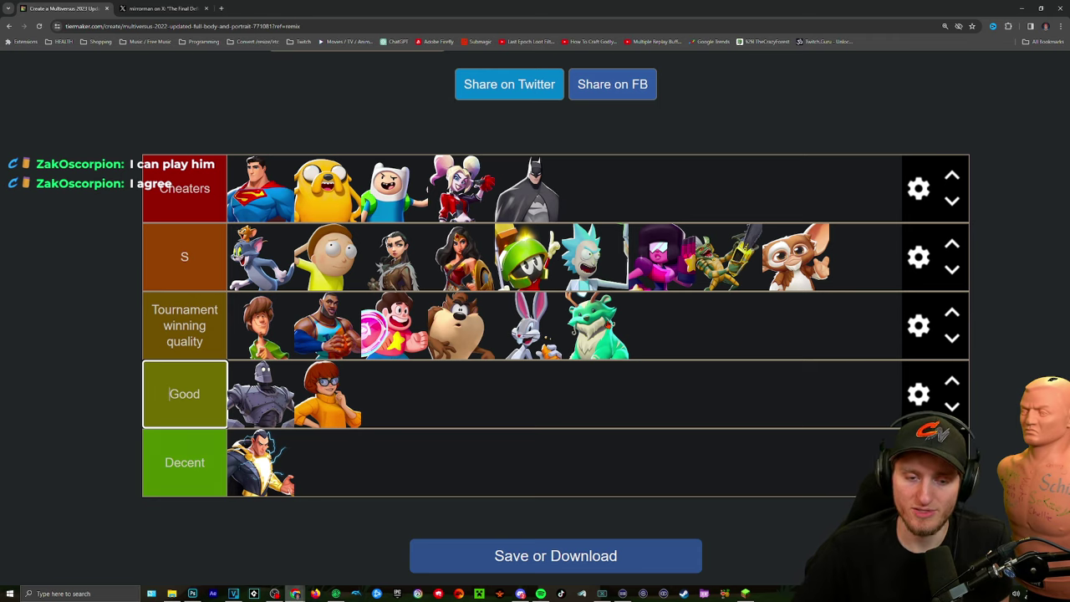
left_click_drag(598, 326, 531, 326)
scroll(407, 382, "down", 1)
left_click(163, 8)
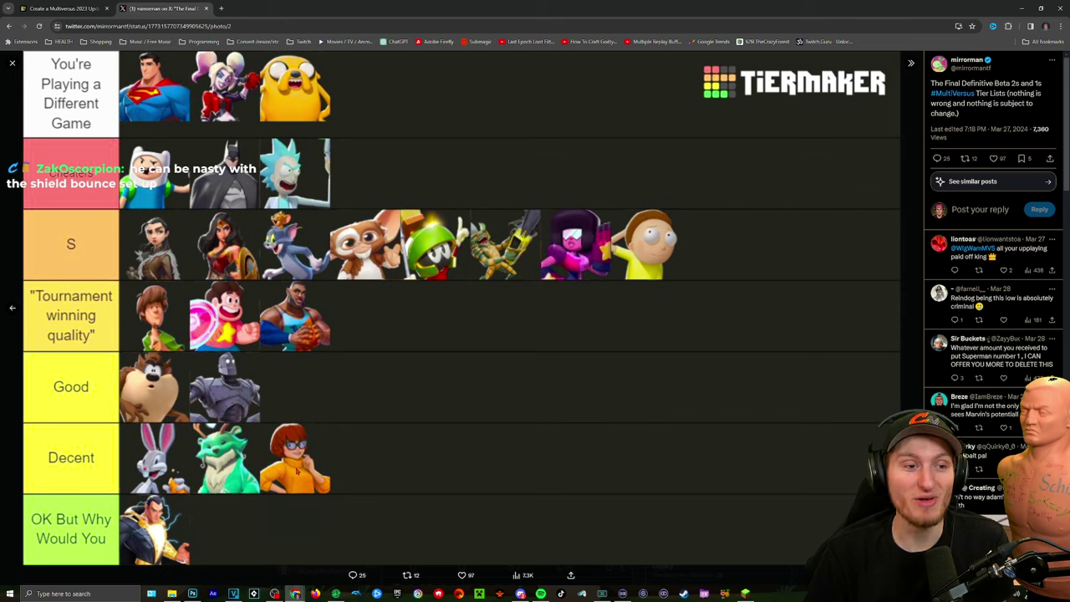
key("ctrl+shift+Tab")
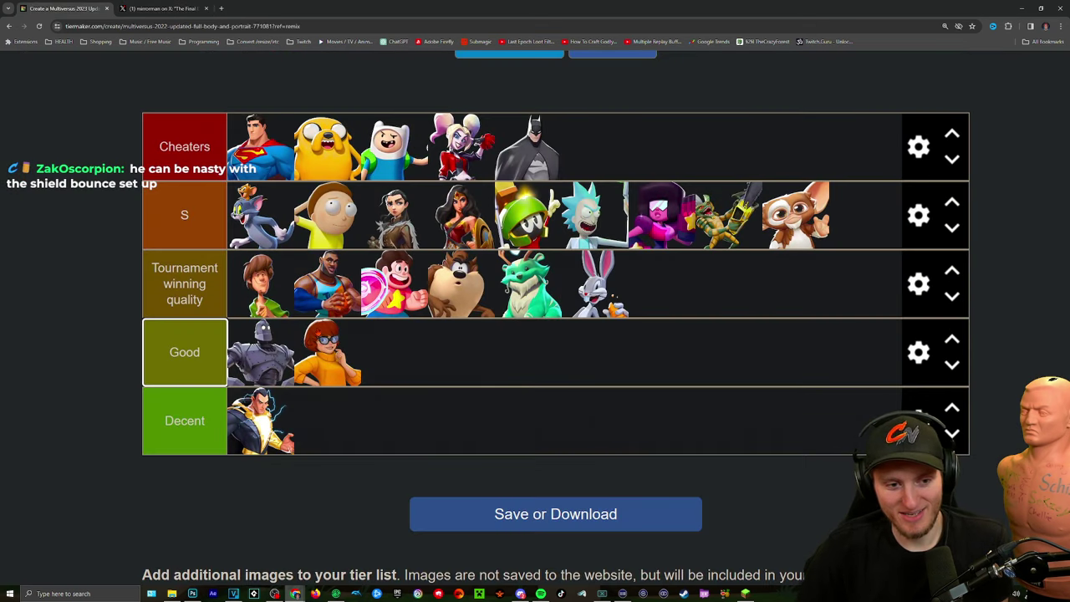
Finish editing the Good tier label, reposition Steven, and bring up the posted 1v1 list.
left_click(385, 348)
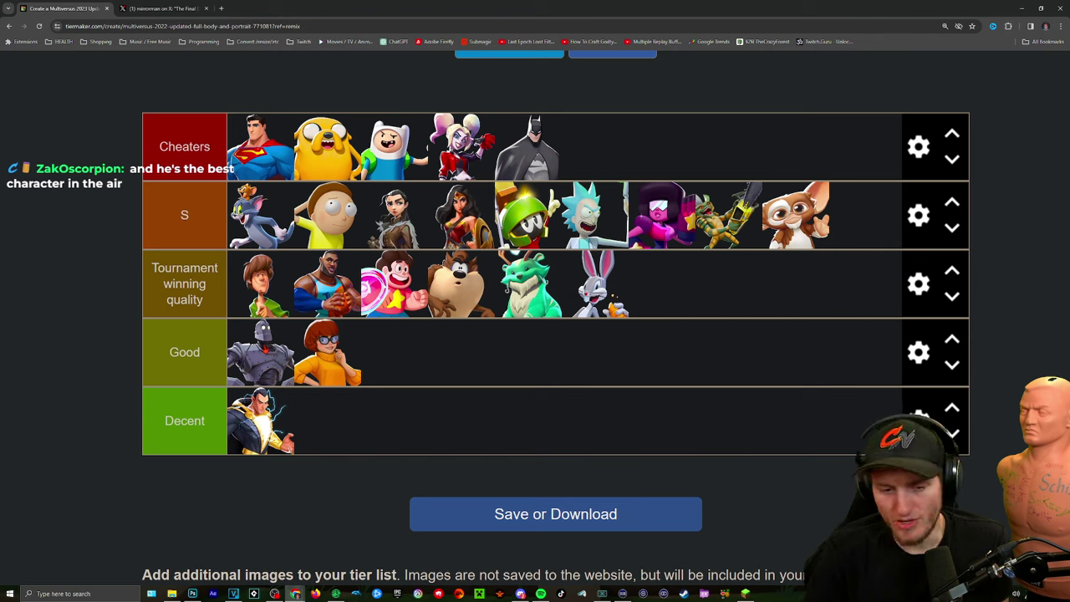
left_click_drag(399, 283, 401, 283)
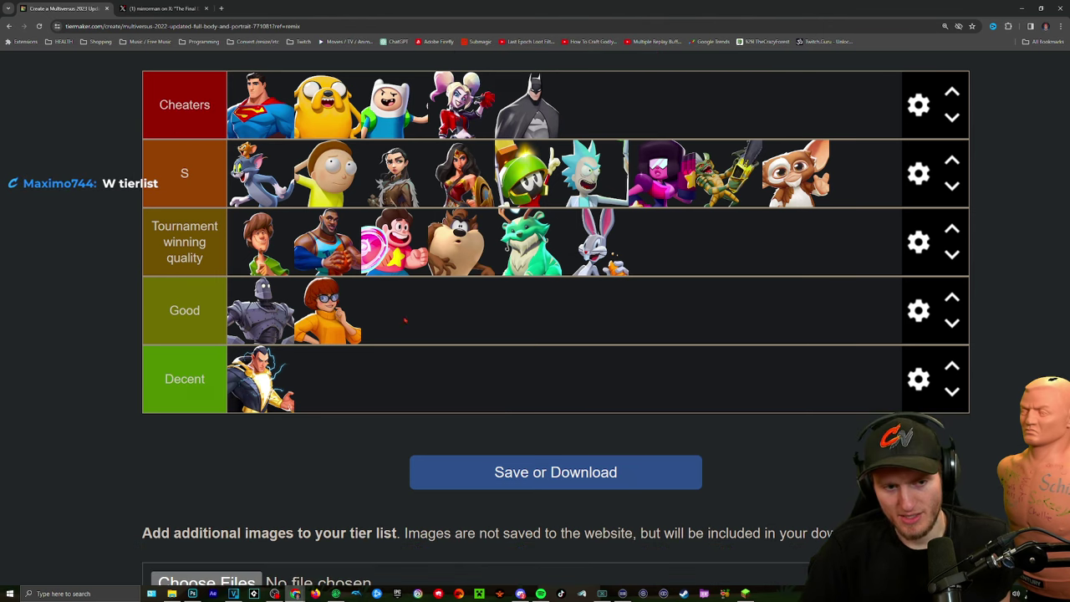
scroll(343, 337, "down", 1)
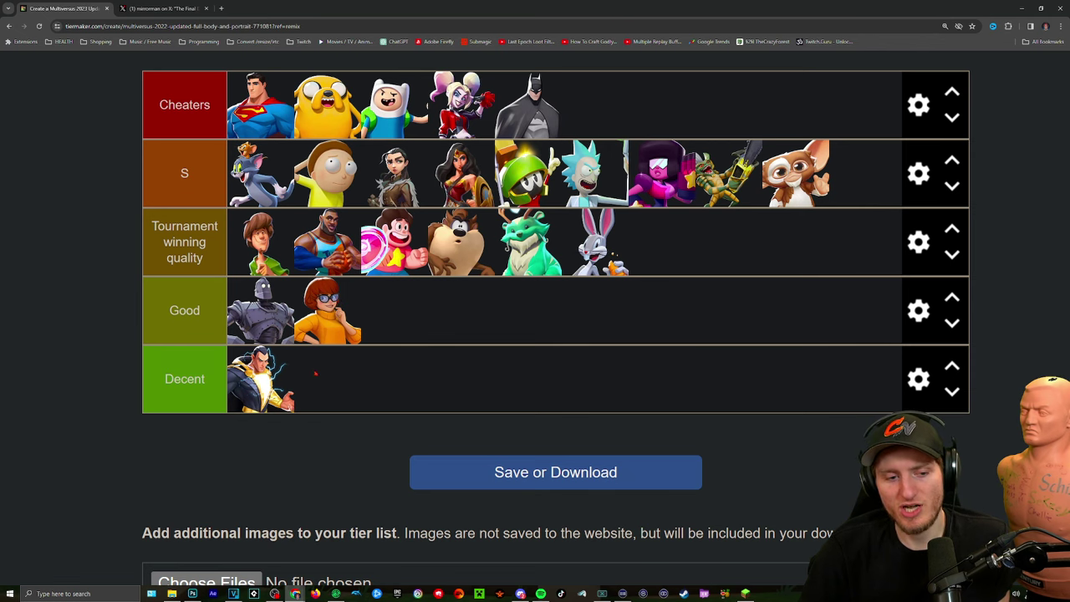
scroll(338, 423, "up", 2)
key("ctrl+Tab")
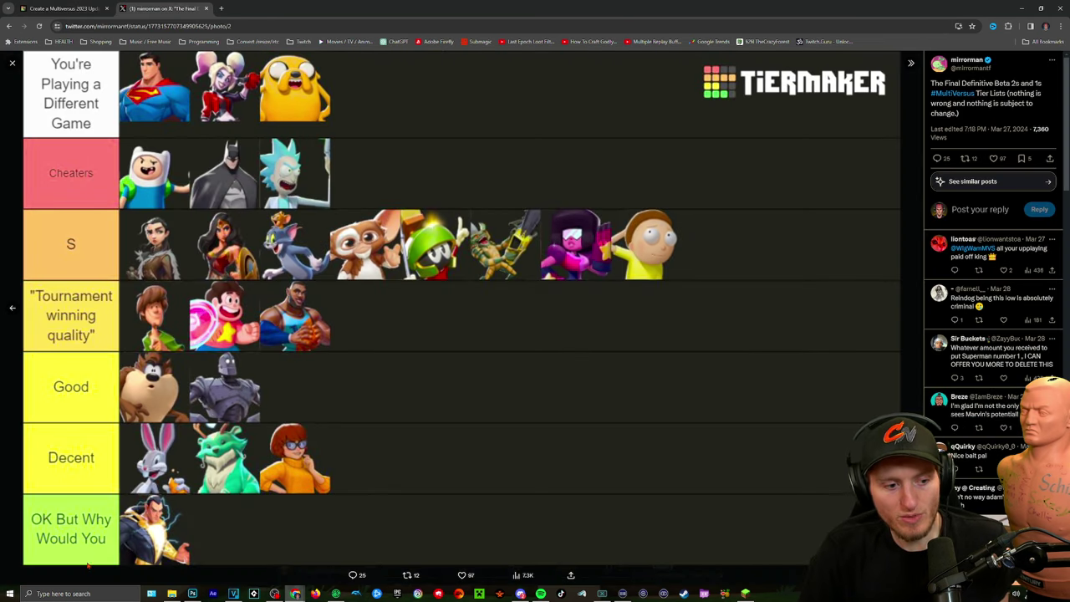
After comparing with the posted 1v1 list, move Rick one slot right in S.
key("ctrl+Tab")
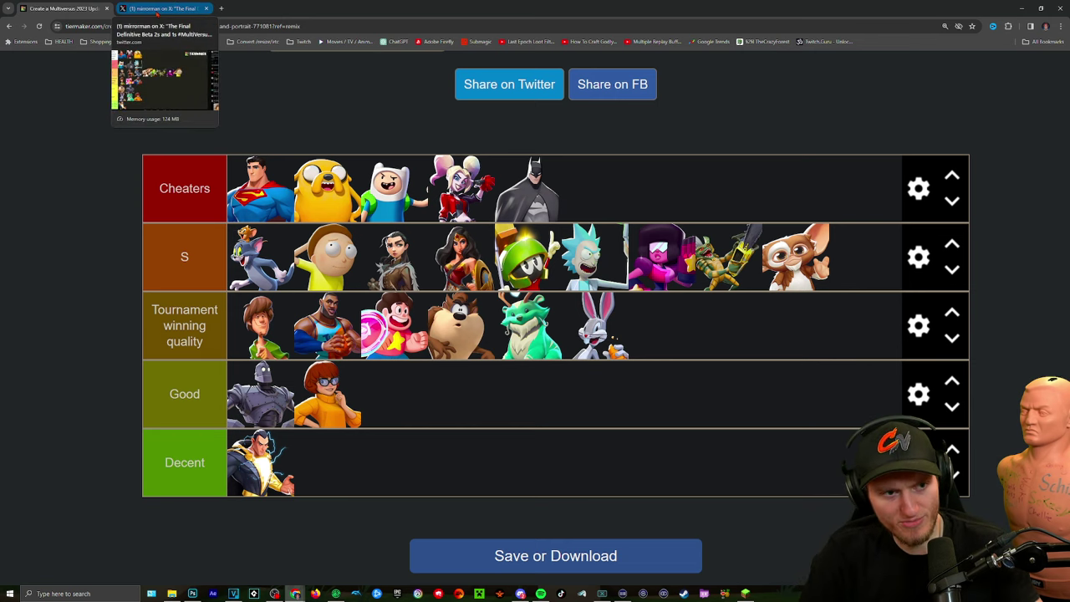
left_click(176, 7)
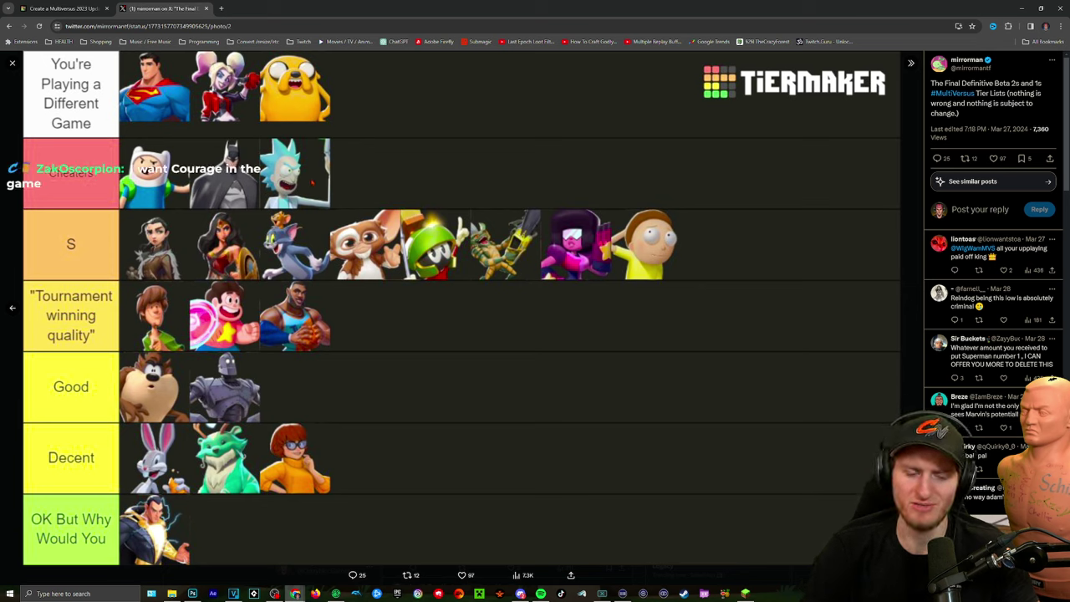
key("ctrl+shift+Tab")
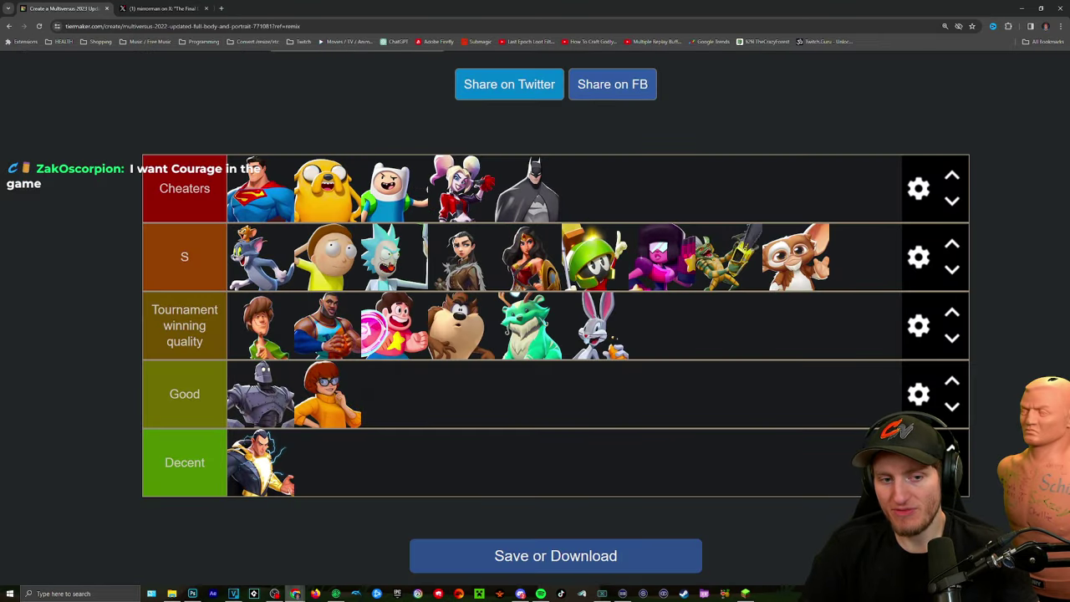
left_click_drag(392, 256, 459, 257)
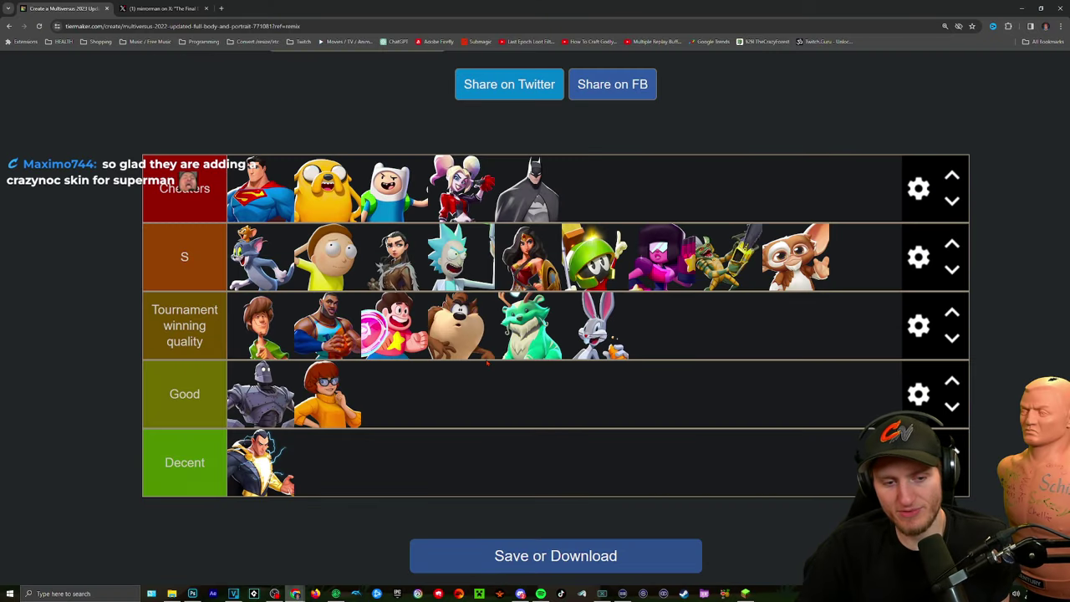
Scroll the TierMaker page down and up to review the tiers.
scroll(394, 394, "down", 1)
scroll(394, 394, "up", 1)
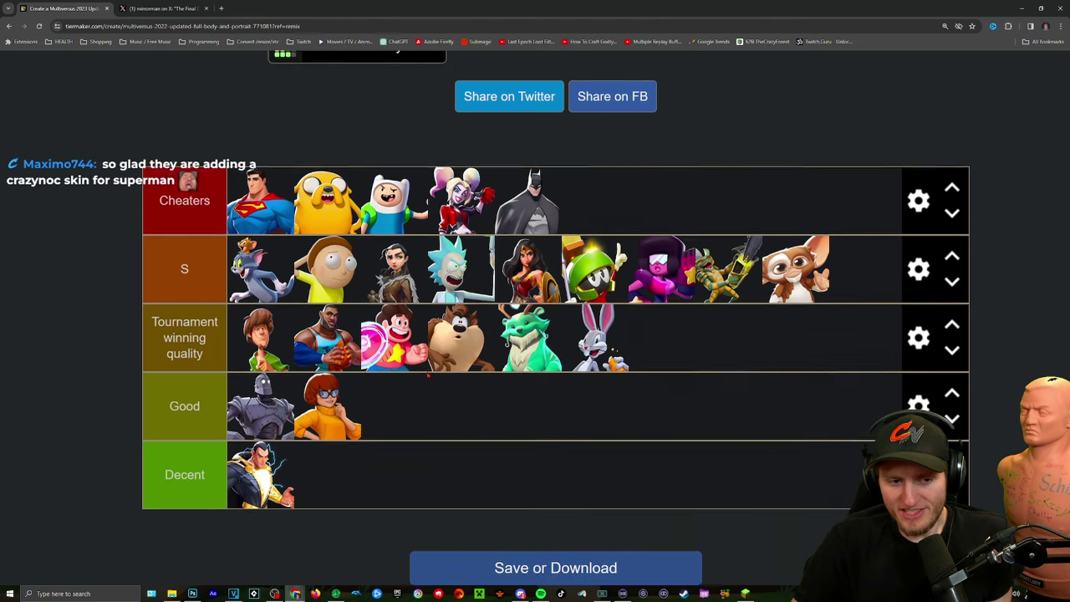
scroll(394, 394, "down", 1)
scroll(323, 302, "up", 1)
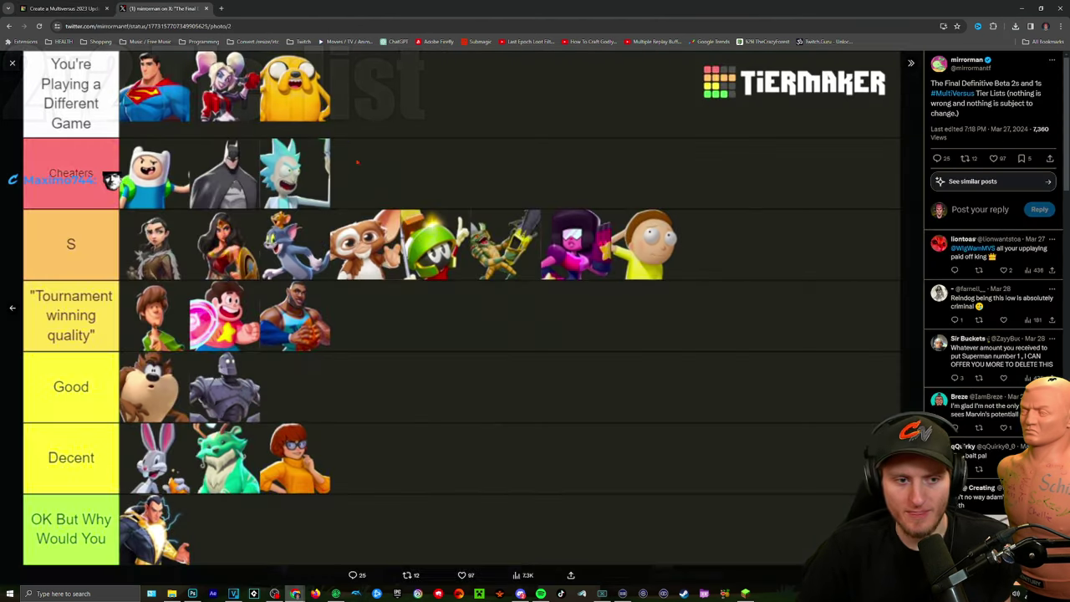
Advance the X photo viewer to the 2v2 list image, then return to TierMaker.
key("Left")
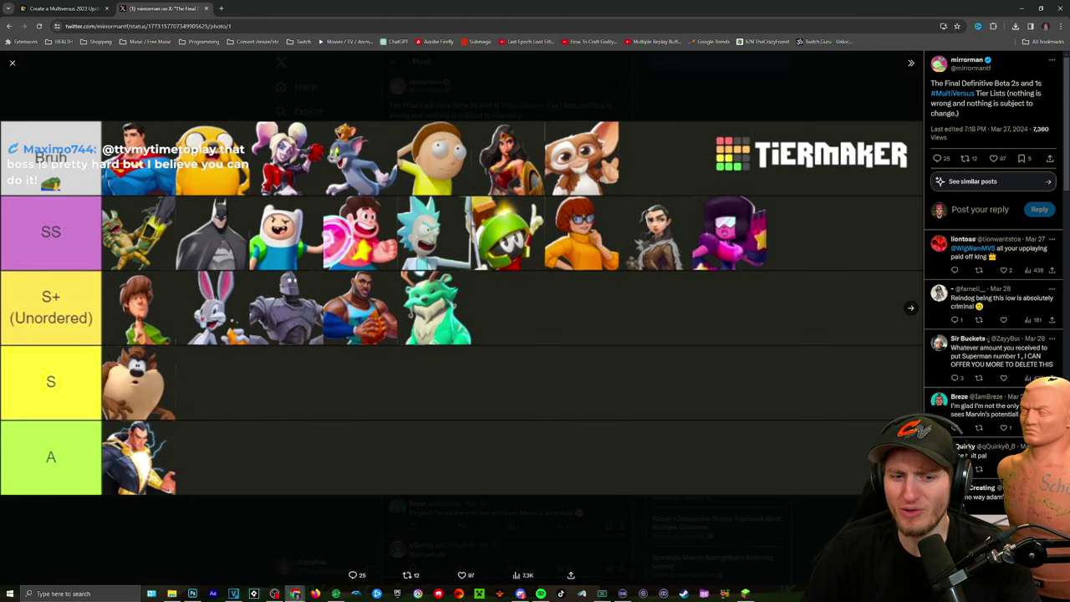
key("ctrl+shift+Tab")
key("ctrl+Tab")
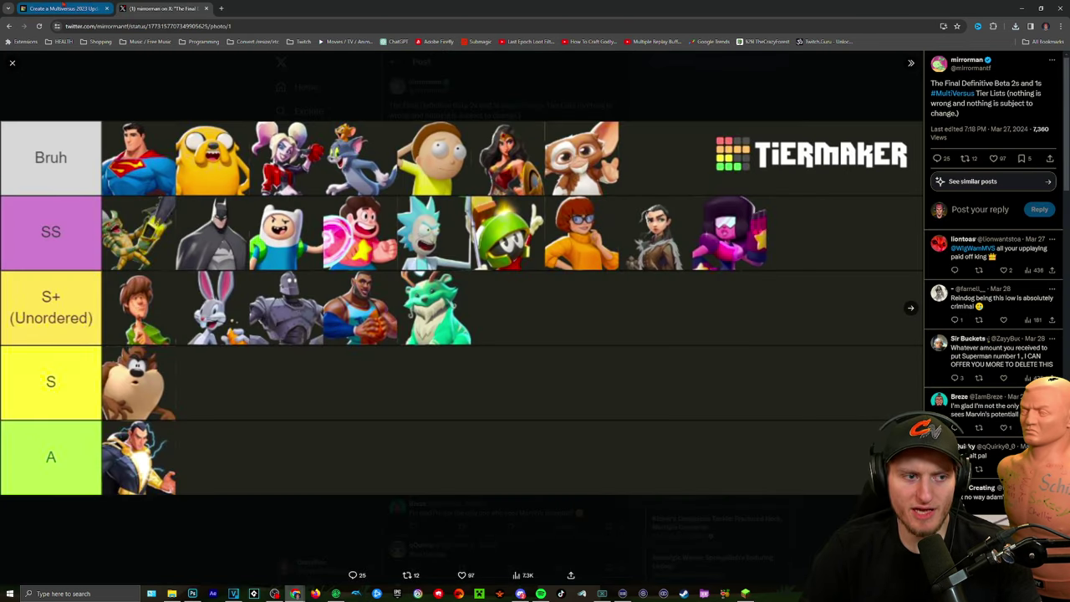
key("ctrl+shift+Tab")
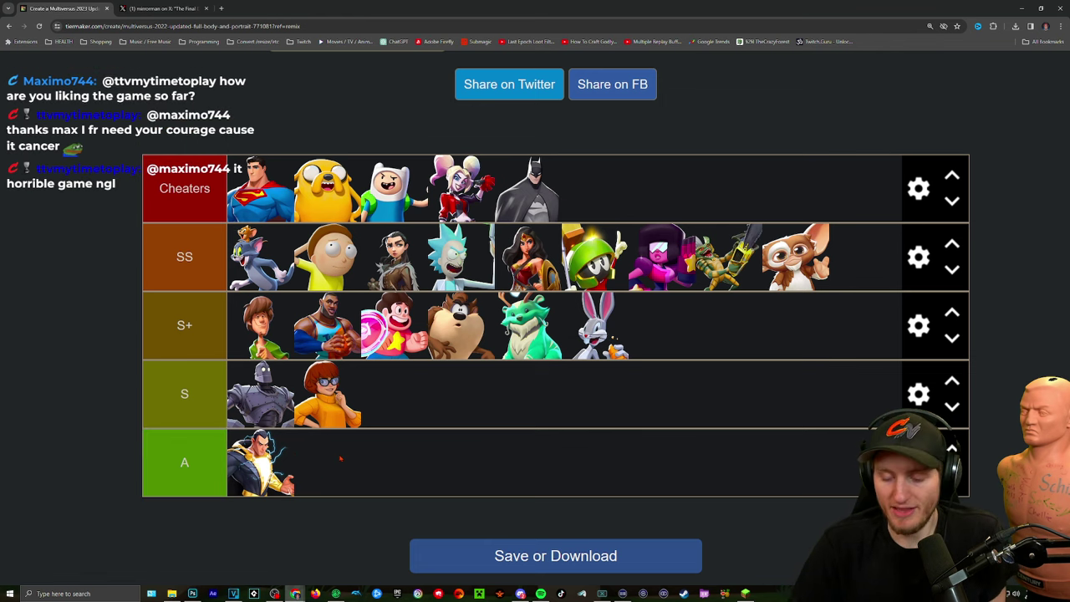
Move Superman to the first SS slot, and Morty then Tom and Jerry to the front of Bruh.
left_click_drag(259, 188, 259, 256)
left_click_drag(393, 256, 312, 205)
left_click(163, 9)
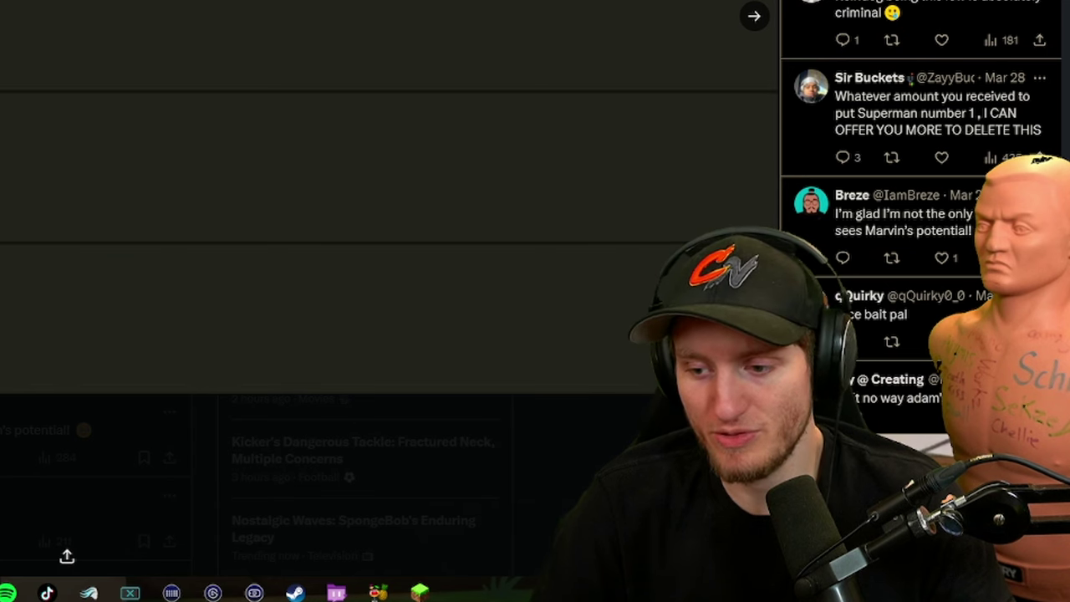
key("ctrl+1")
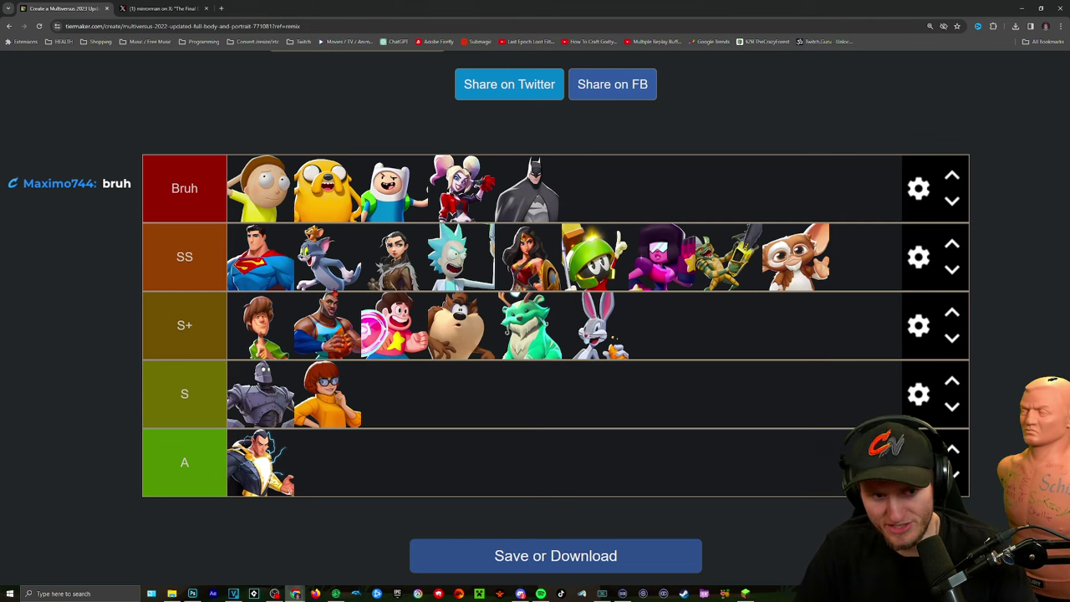
left_click_drag(328, 257, 328, 189)
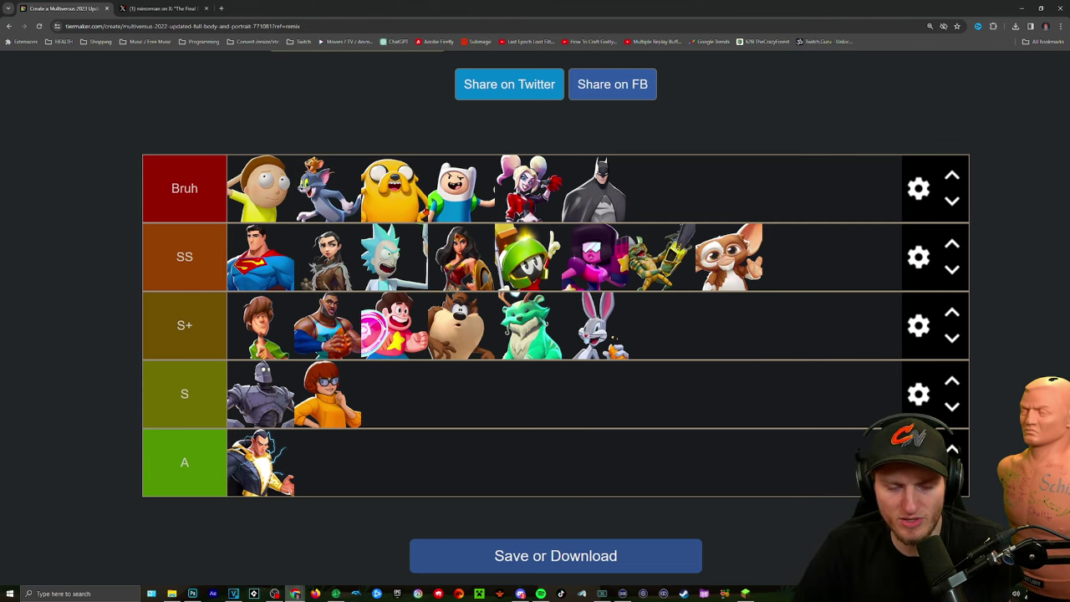
After checking the 2v2 list again, raise Taz into S+ and Black Adam into S.
key("ctrl+2")
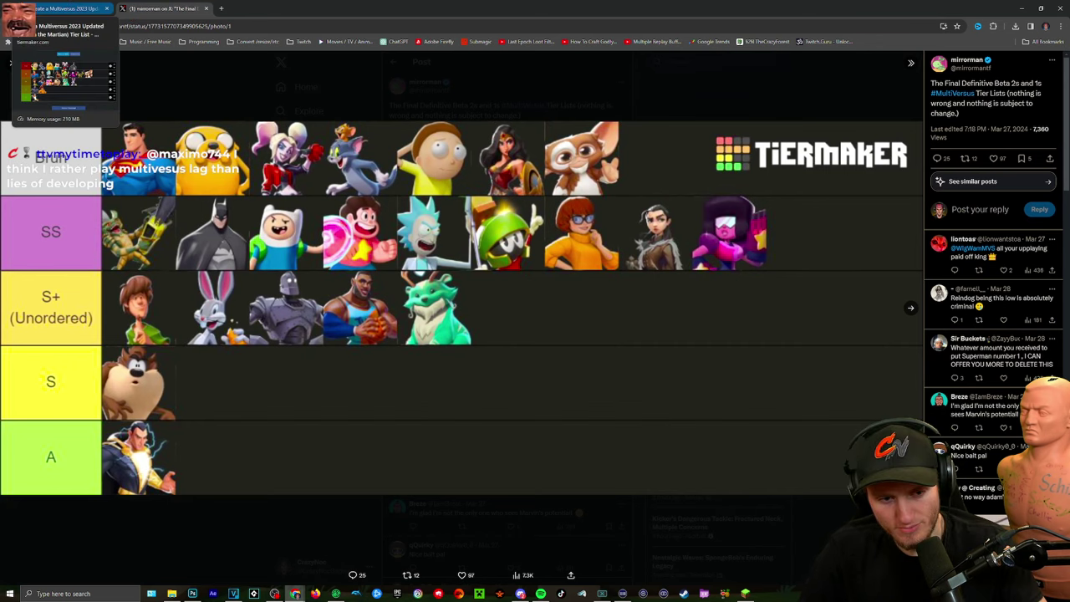
key("ctrl+1")
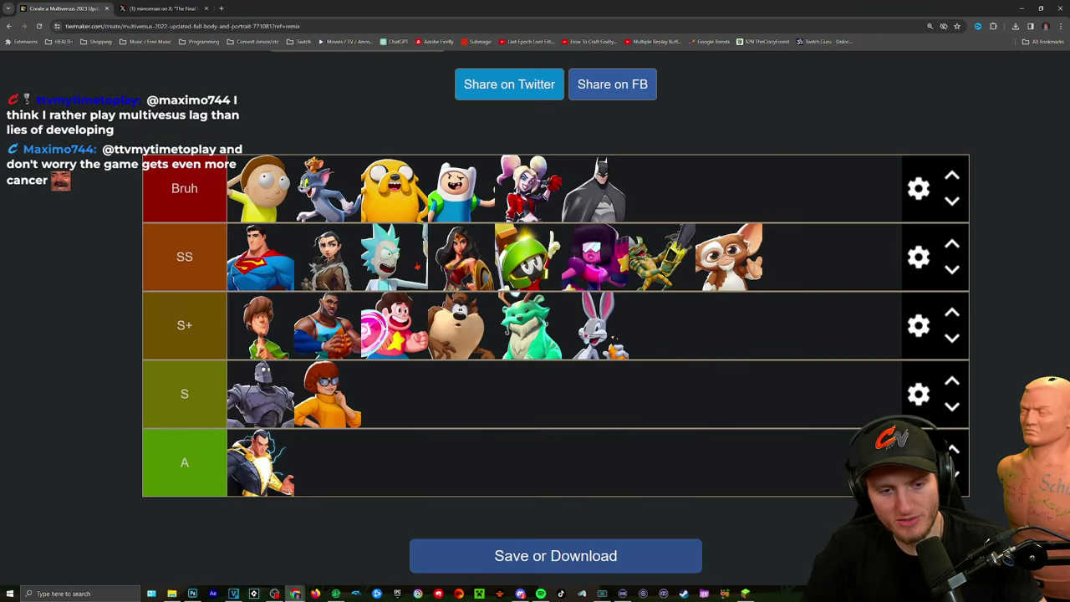
key("ctrl+2")
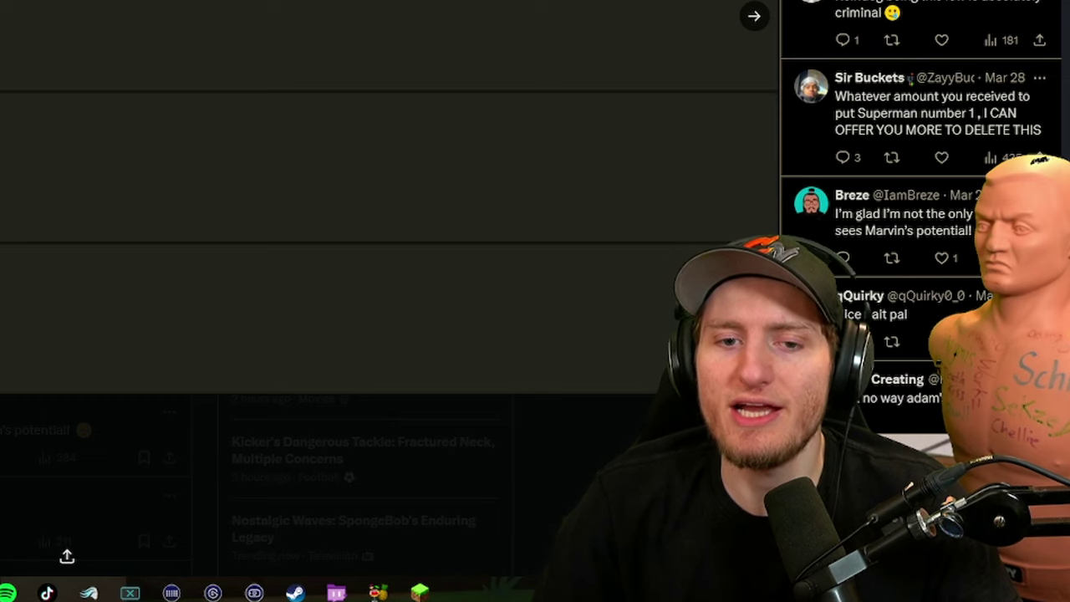
key("ctrl+1")
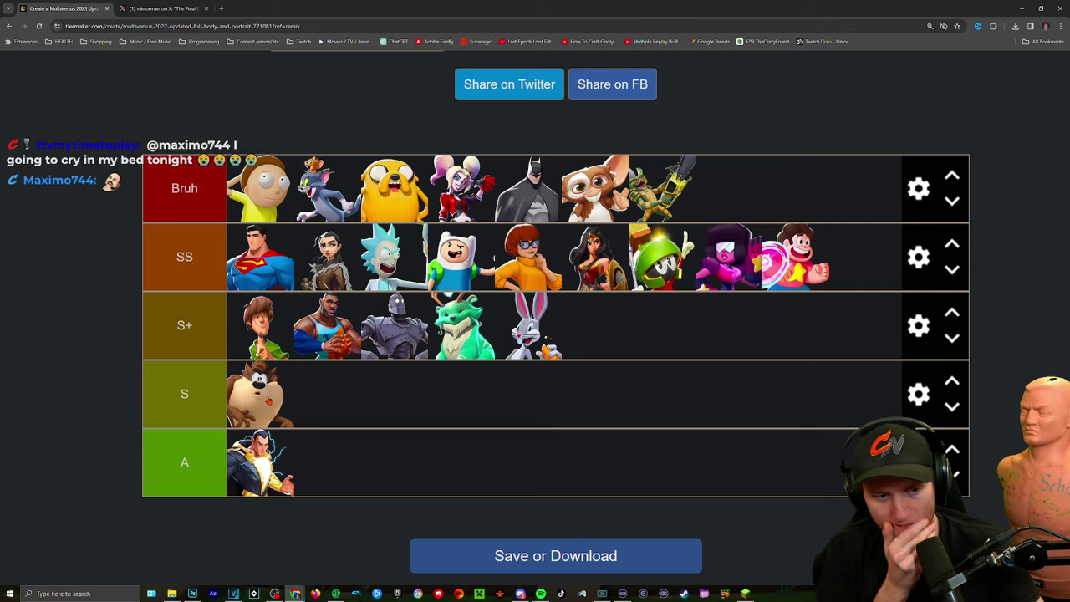
left_click_drag(269, 401, 642, 340)
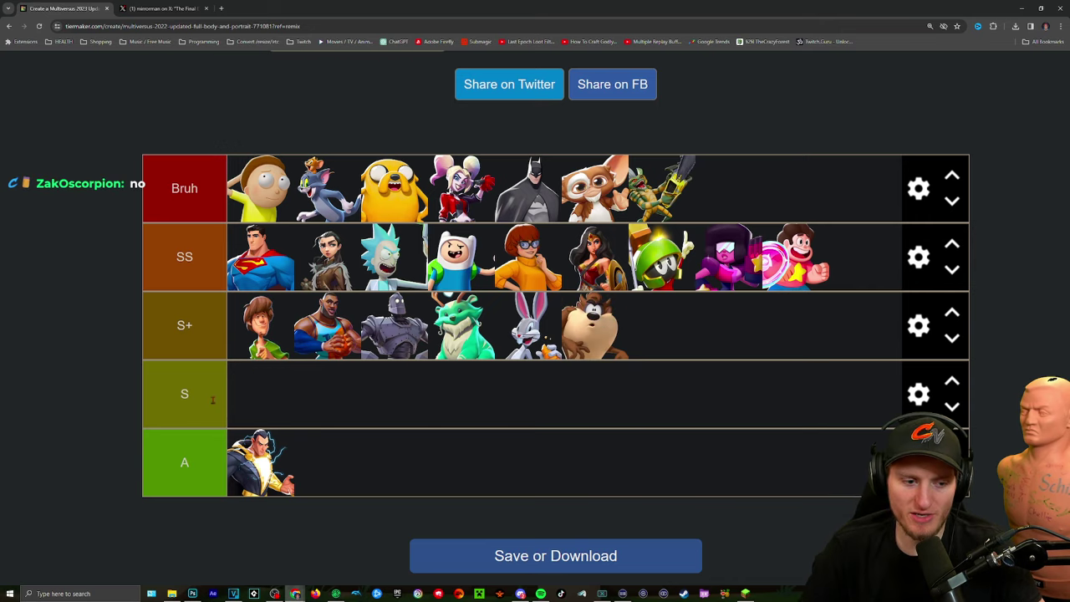
left_click_drag(260, 462, 260, 394)
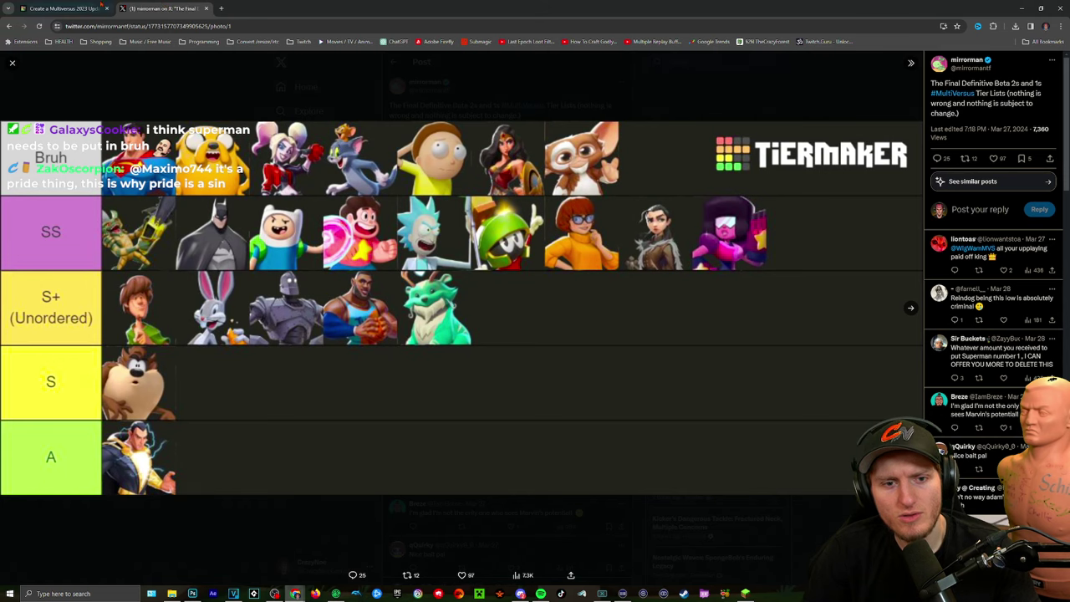
Recheck the posted 2v2 tier list on X, then return to the TierMaker editor.
left_click(66, 8)
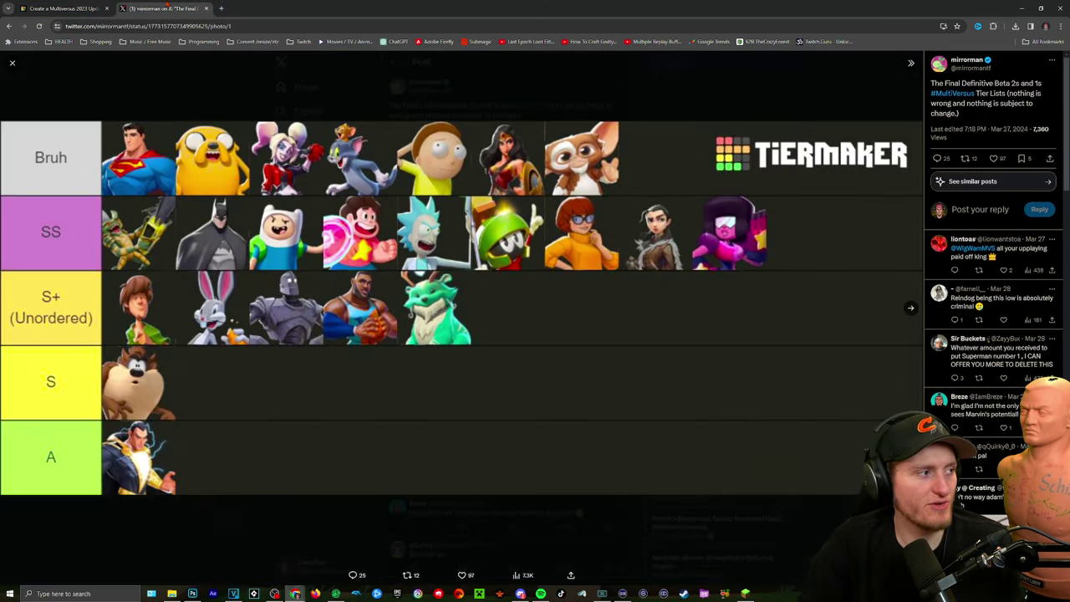
left_click(163, 7)
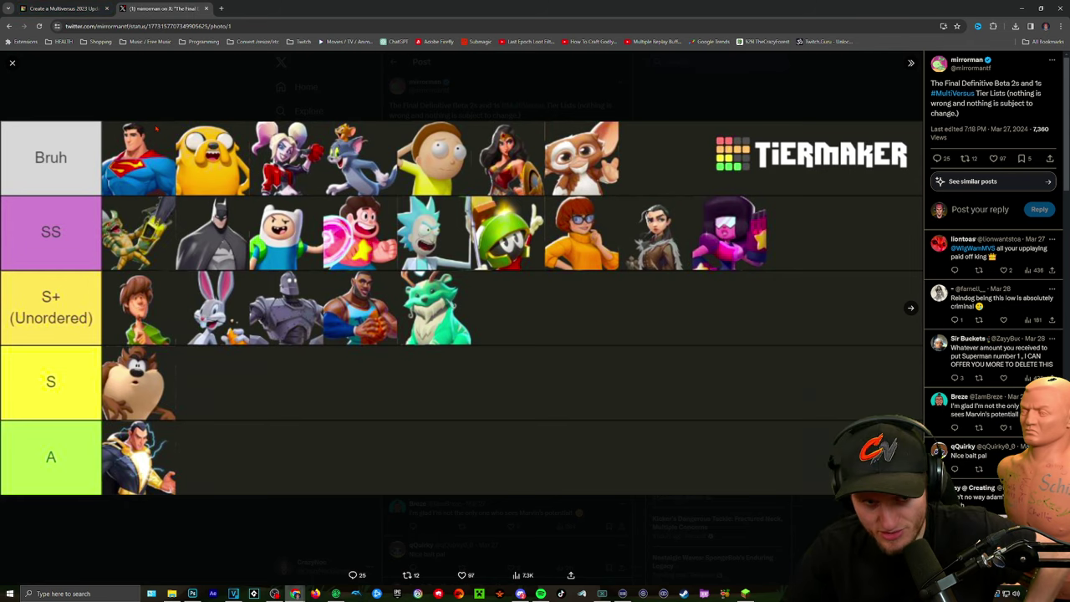
left_click(92, 8)
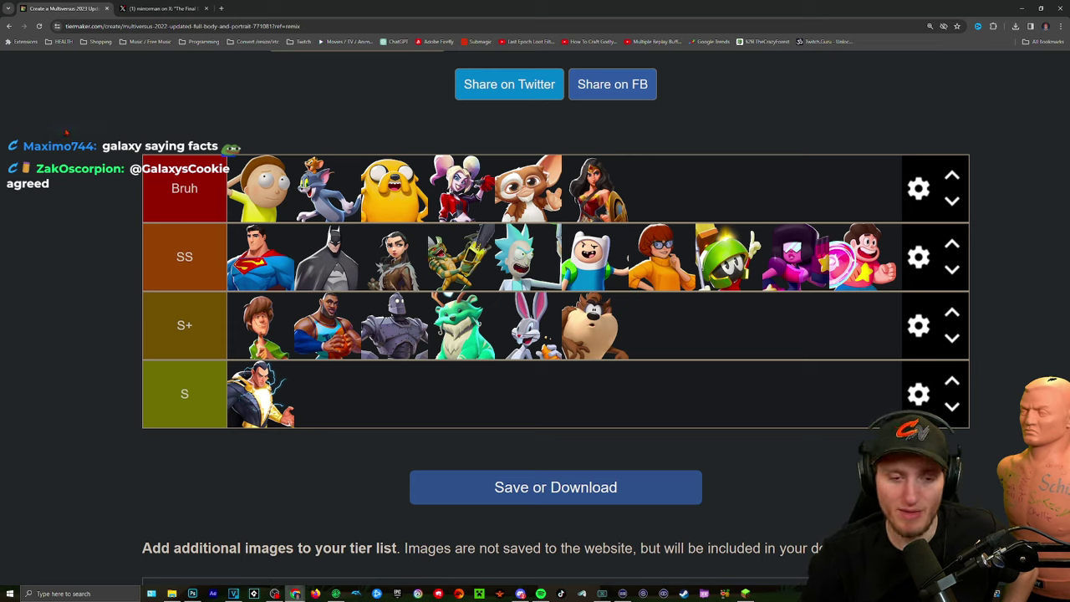
Move Superman from SS to the end of the Bruh row, checking the X reference.
left_click_drag(260, 257, 727, 185)
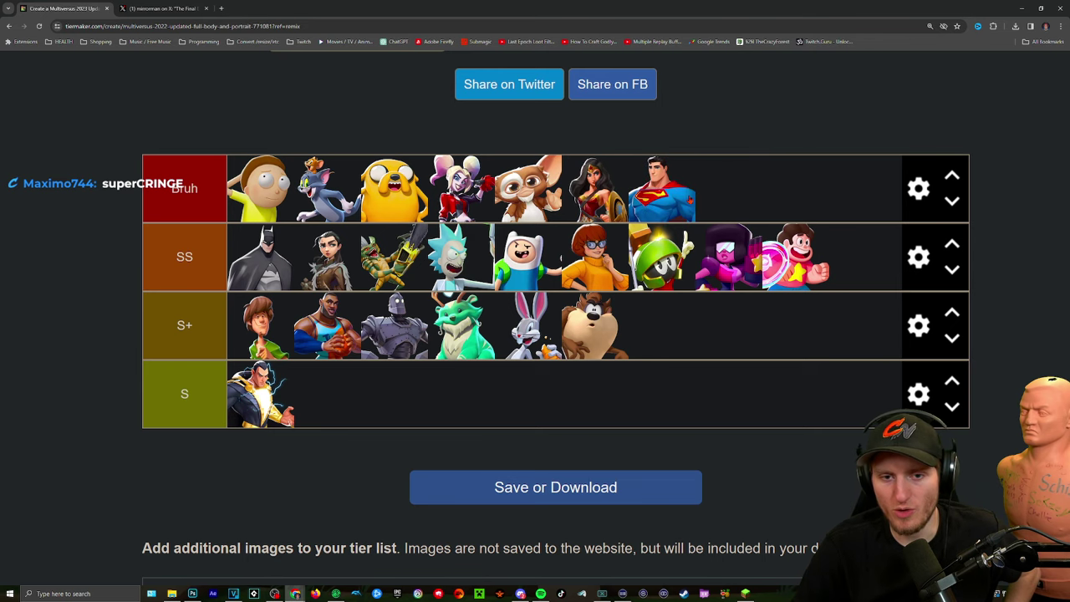
left_click(163, 8)
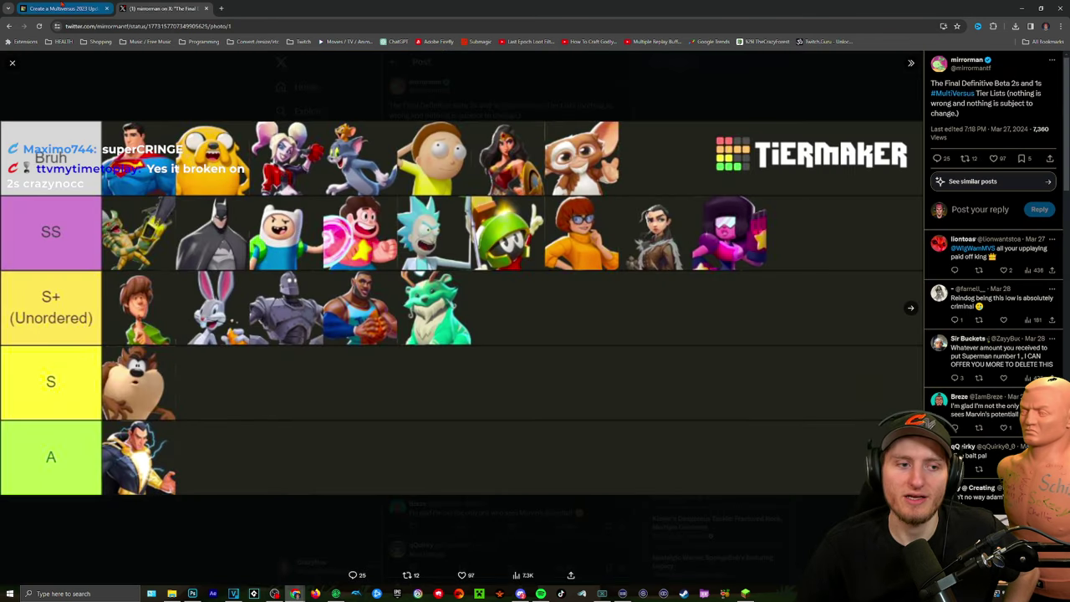
mouse_move(61, 5)
left_click(61, 7)
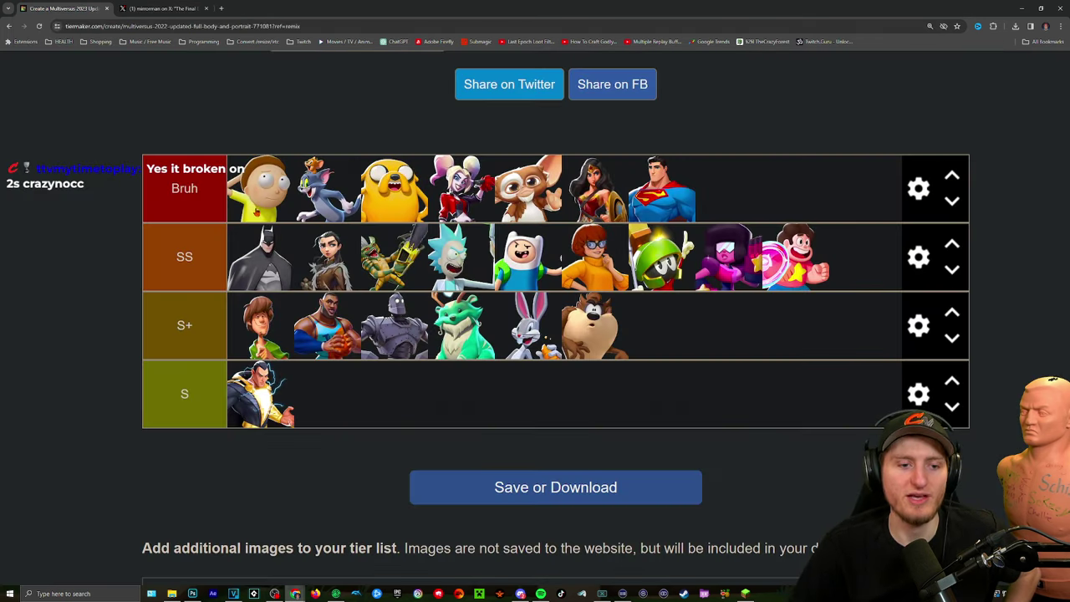
Reorder SS: Steven Universe to fourth, green dragon promoted from S+, girl moved right.
left_click_drag(794, 257, 461, 256)
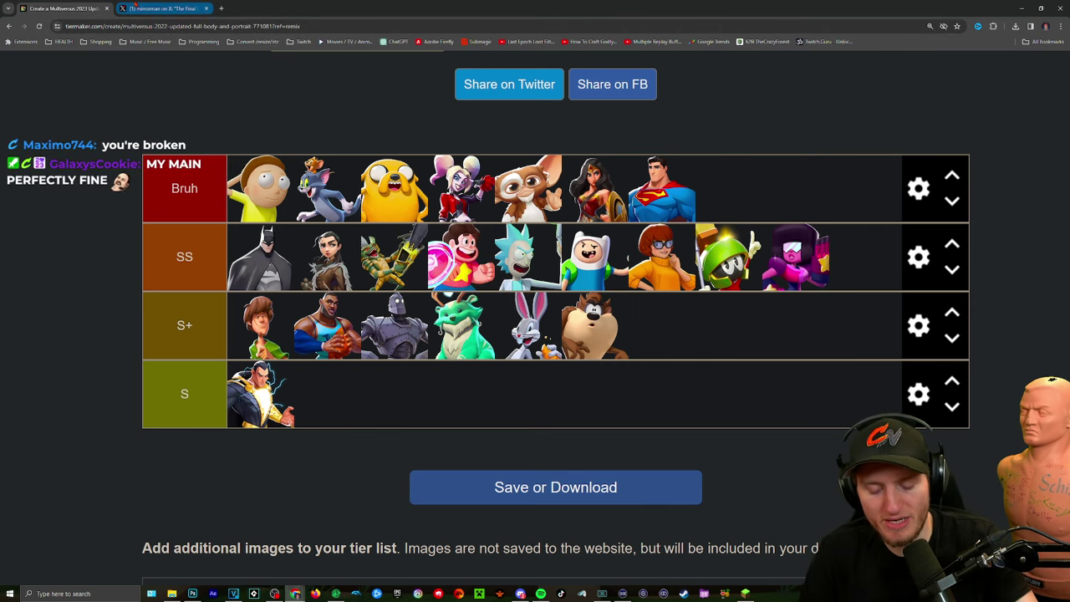
left_click(167, 8)
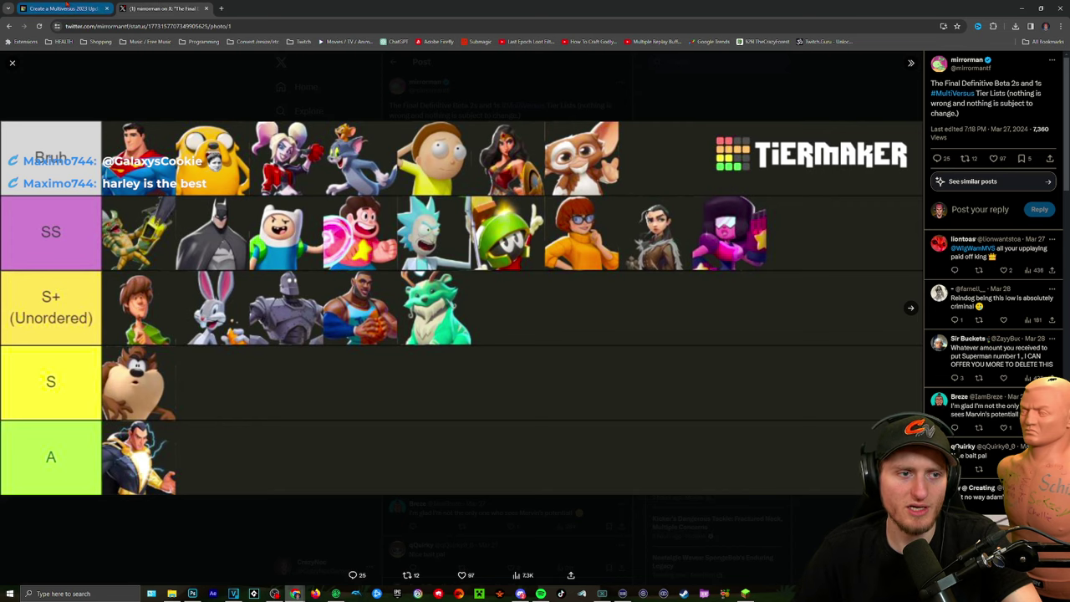
left_click(63, 9)
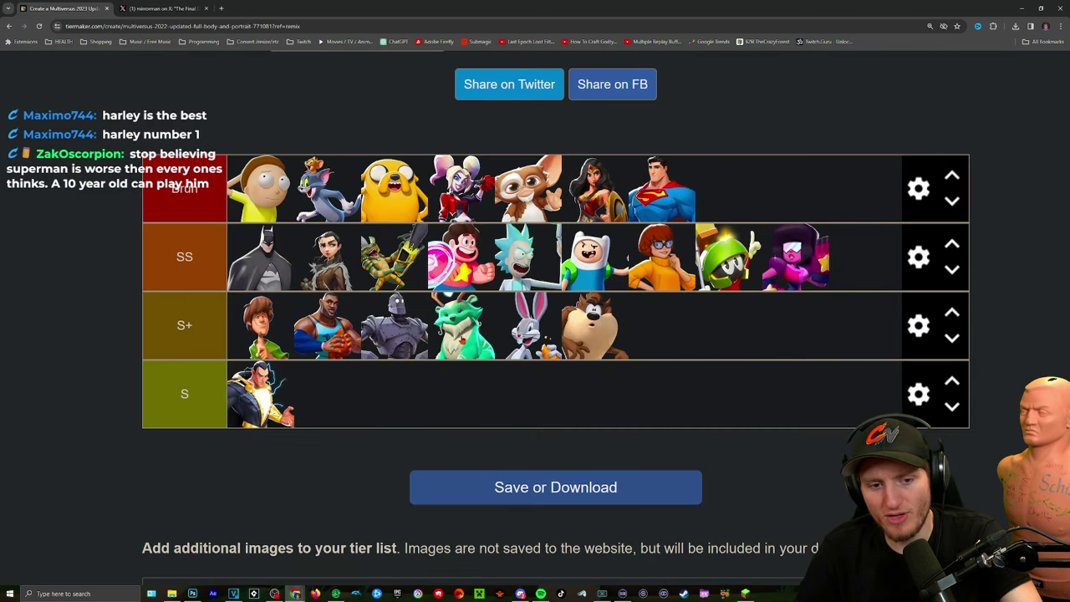
left_click_drag(462, 325, 595, 257)
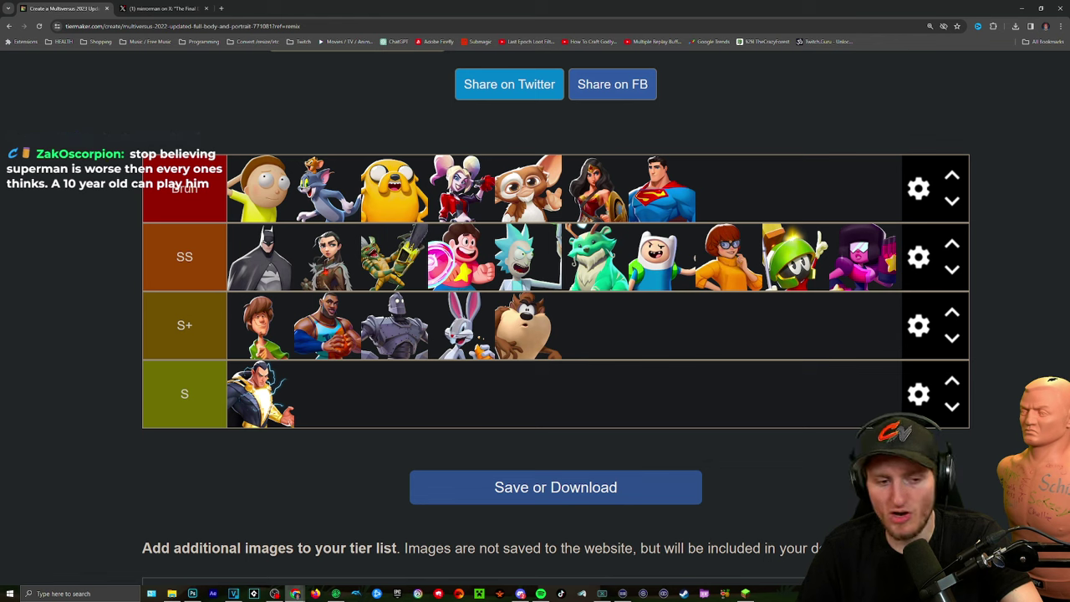
left_click_drag(327, 257, 798, 256)
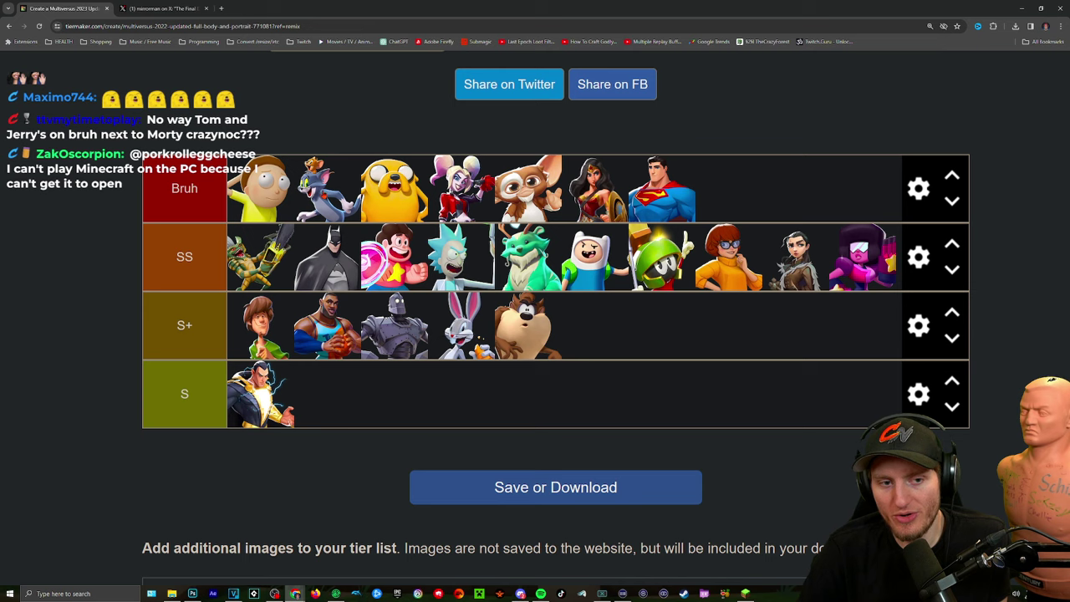
key("ctrl+Tab")
key("ctrl+Tab")
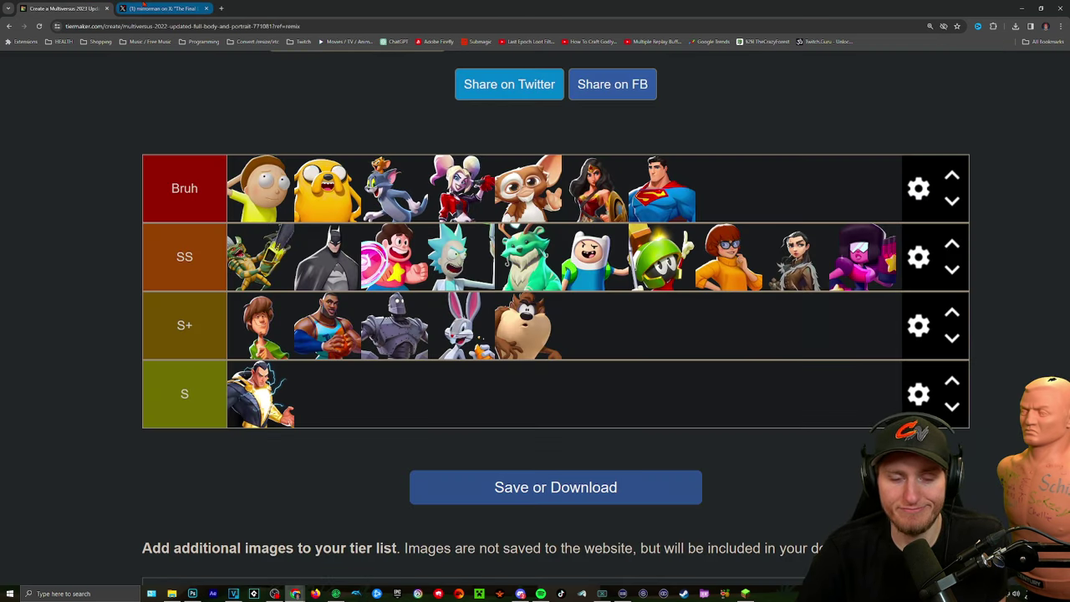
Try Shaggy in SS and move Bugs Bunny ahead of the Iron Giant in S+.
left_click(146, 5)
key("ctrl+Tab")
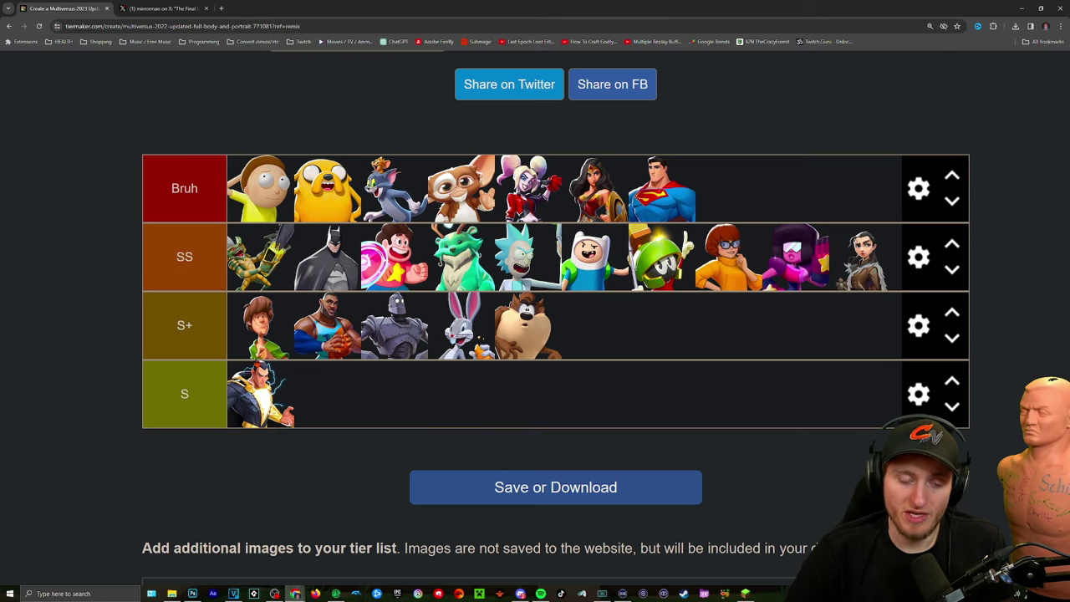
mouse_move(260, 326)
left_mouse_down()
mouse_move(255, 307)
mouse_move(260, 326)
left_mouse_up()
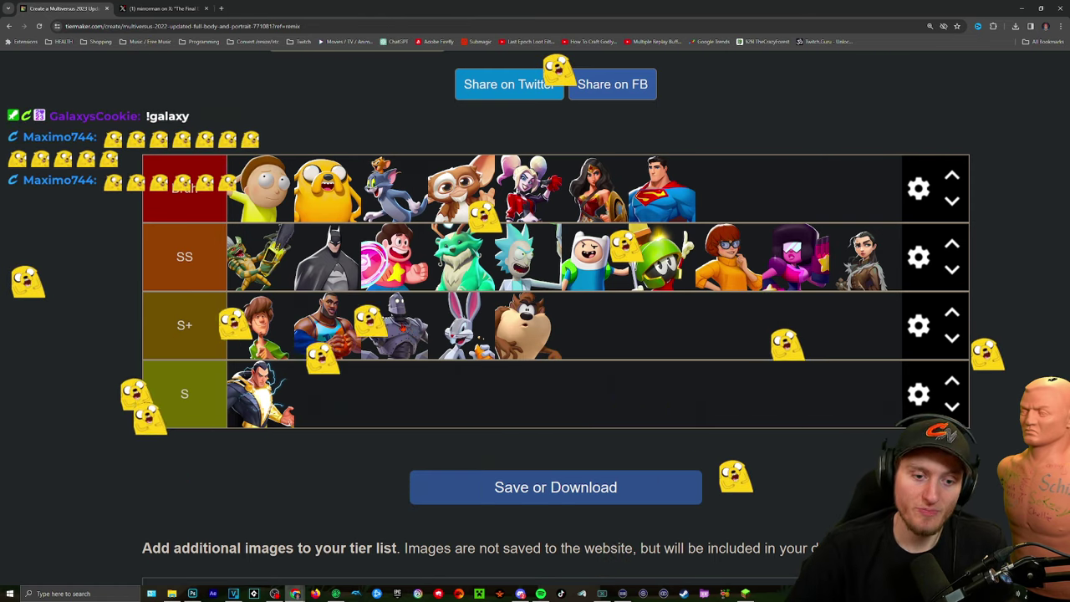
left_click_drag(461, 326, 370, 337)
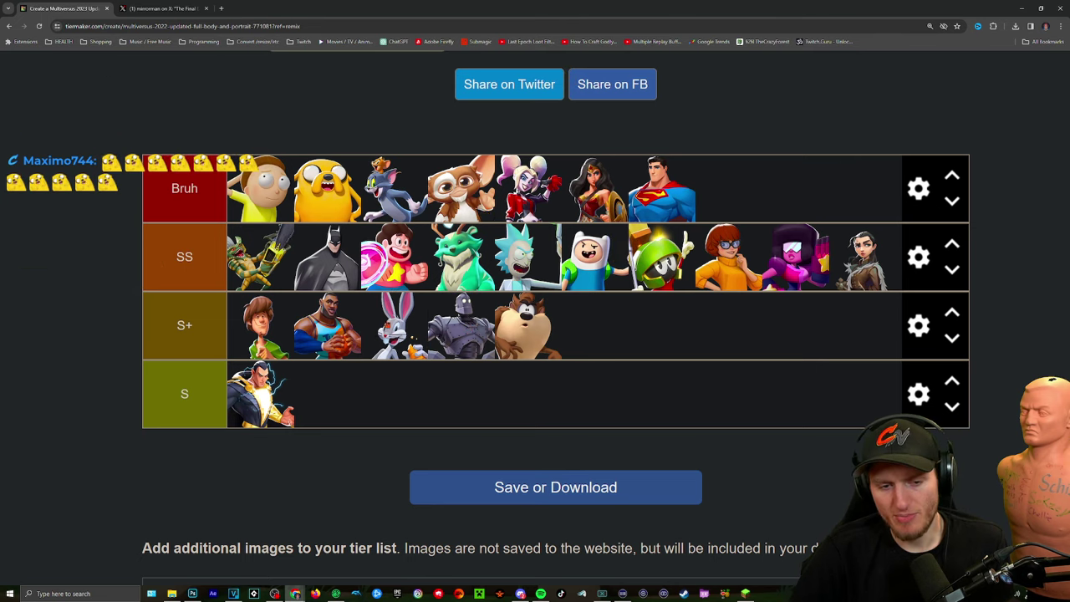
scroll(461, 399, "up", 5)
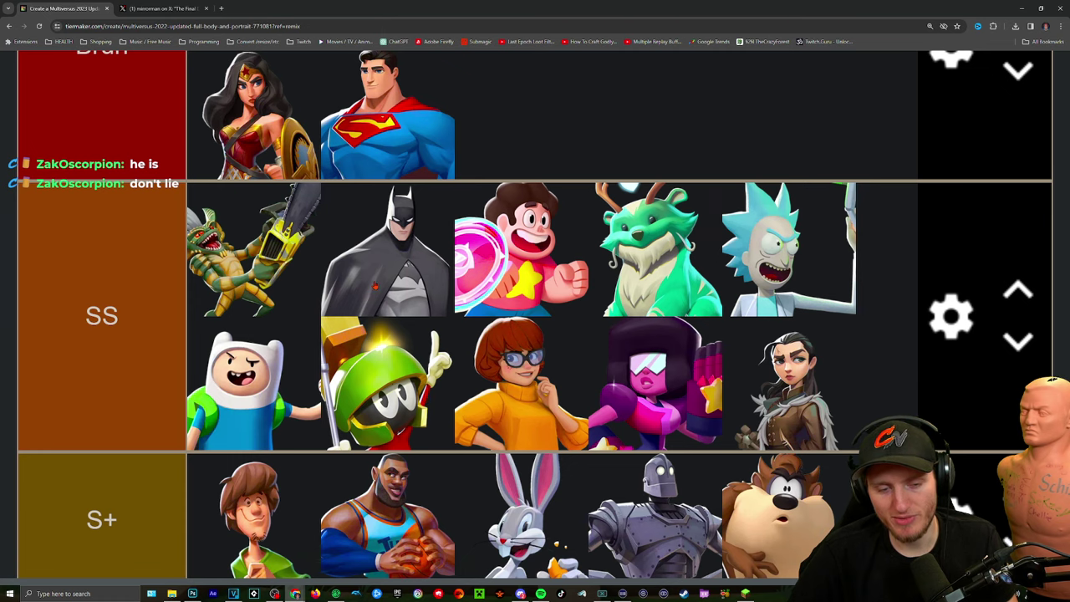
key("ctrl+Tab")
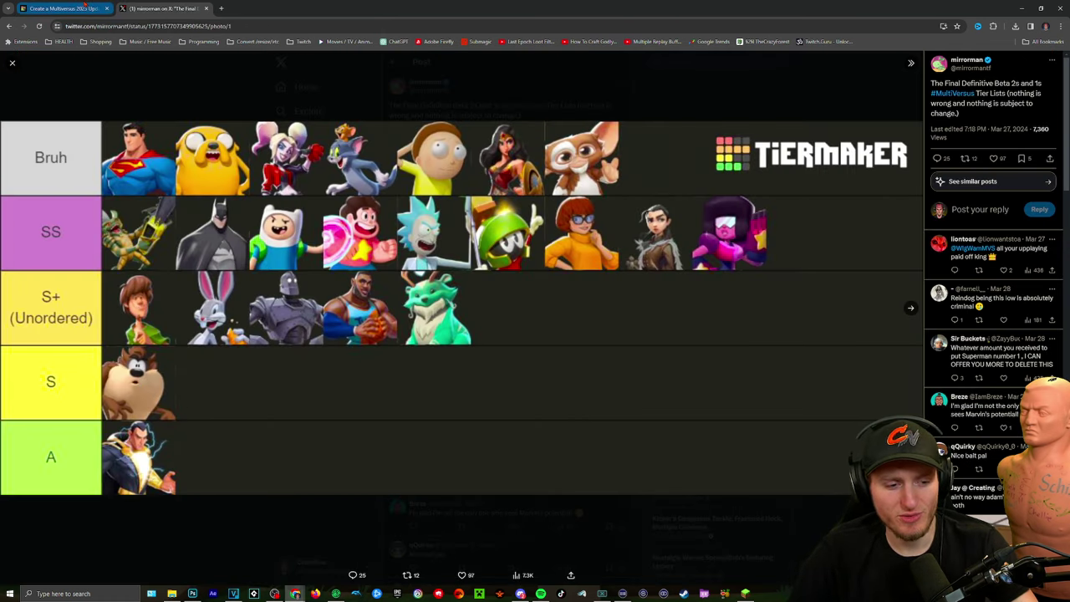
Zoom the TierMaker page out with Ctrl+minus and scroll through the full tier list.
left_click(84, 7)
key("ctrl+minus")
scroll(535, 335, "down", 1)
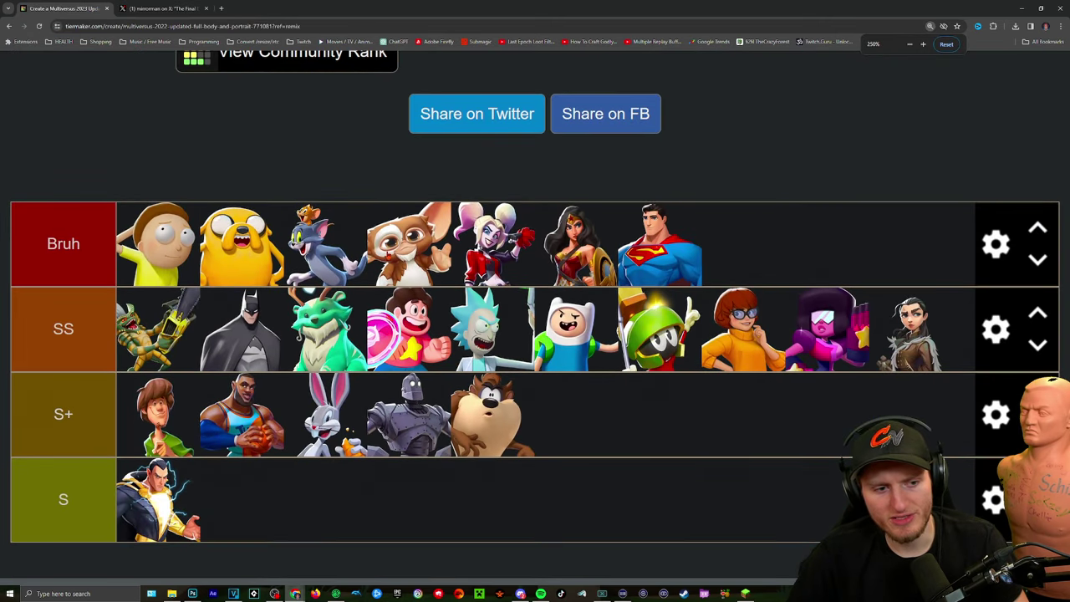
scroll(534, 334, "down", 1)
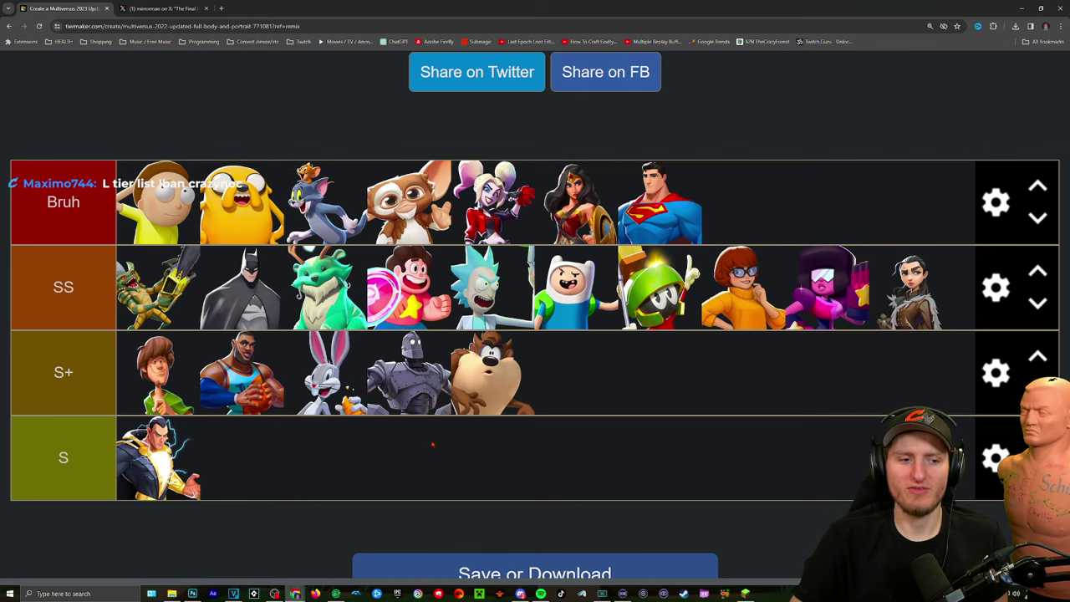
scroll(241, 513, "up", 1)
scroll(244, 514, "down", 1)
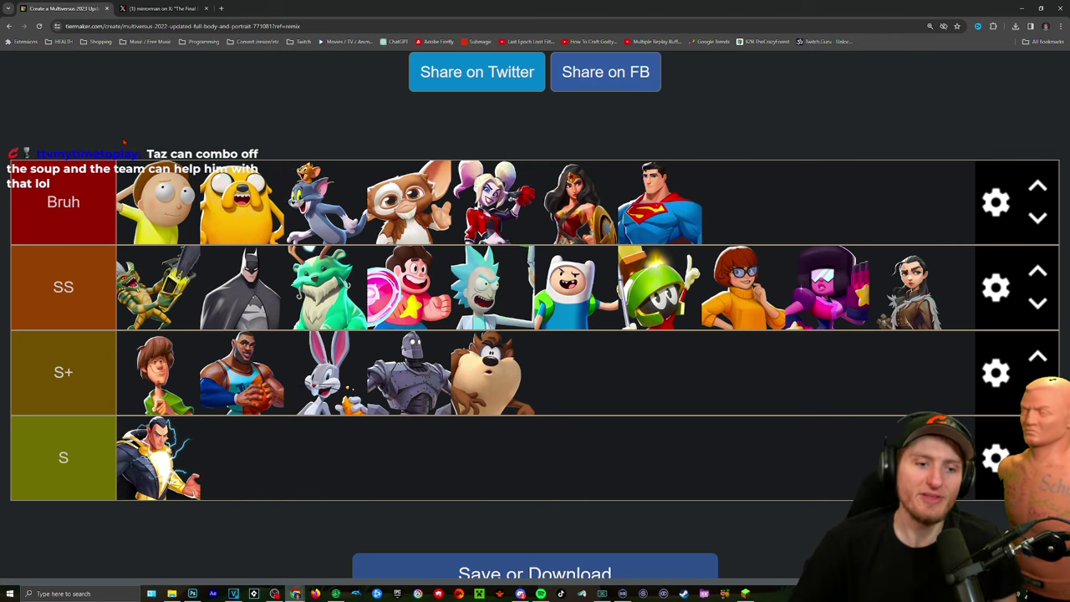
scroll(246, 515, "down", 1)
scroll(240, 376, "up", 1)
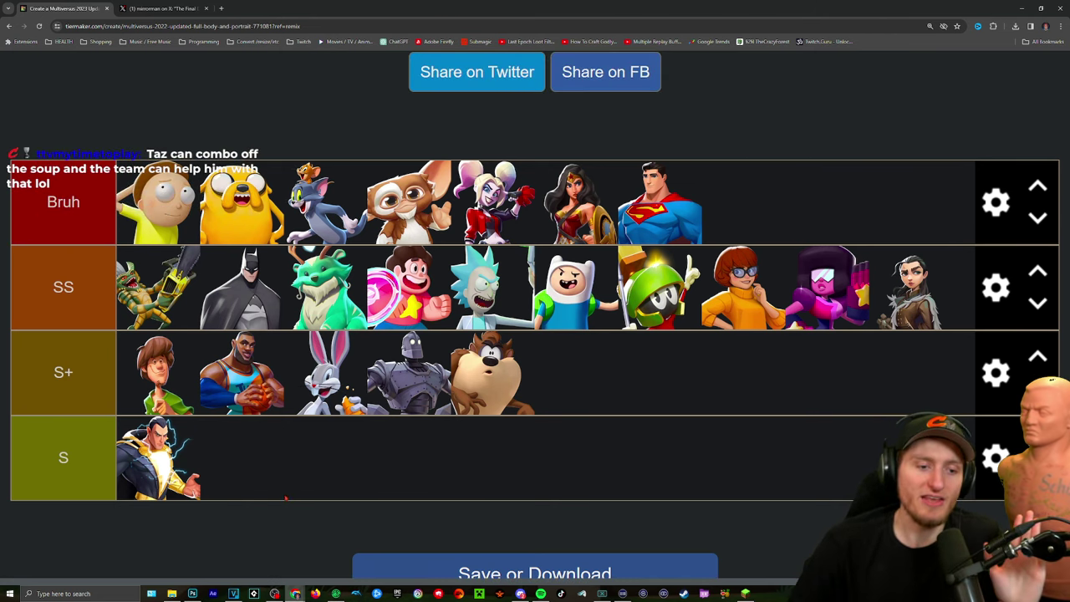
Compare against the X reference list, then review the TierMaker rows again.
left_click(150, 9)
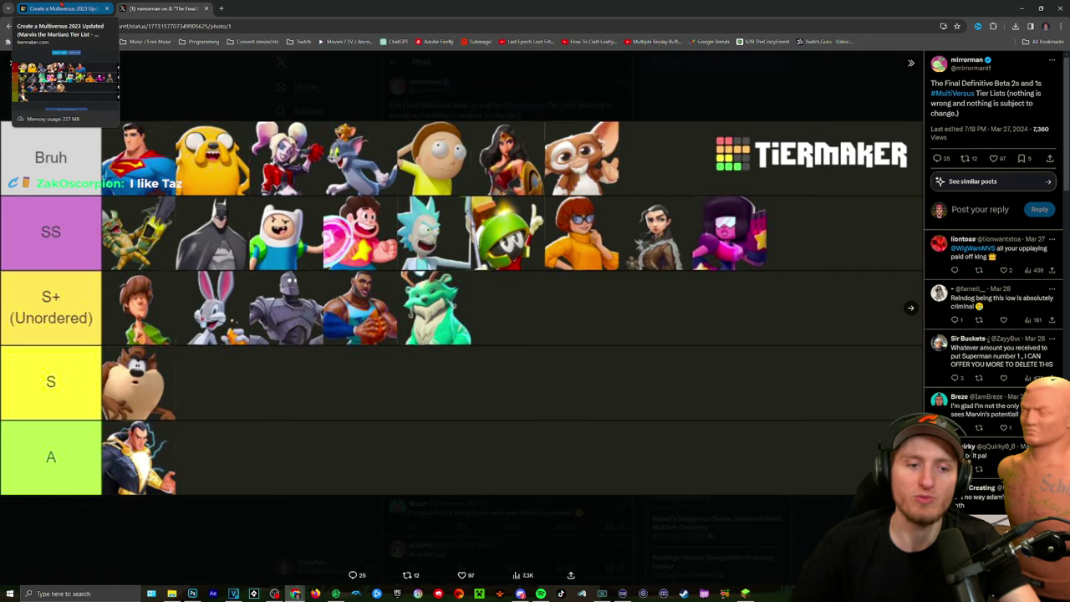
left_click(58, 8)
scroll(535, 318, "down", 1)
scroll(535, 317, "up", 1)
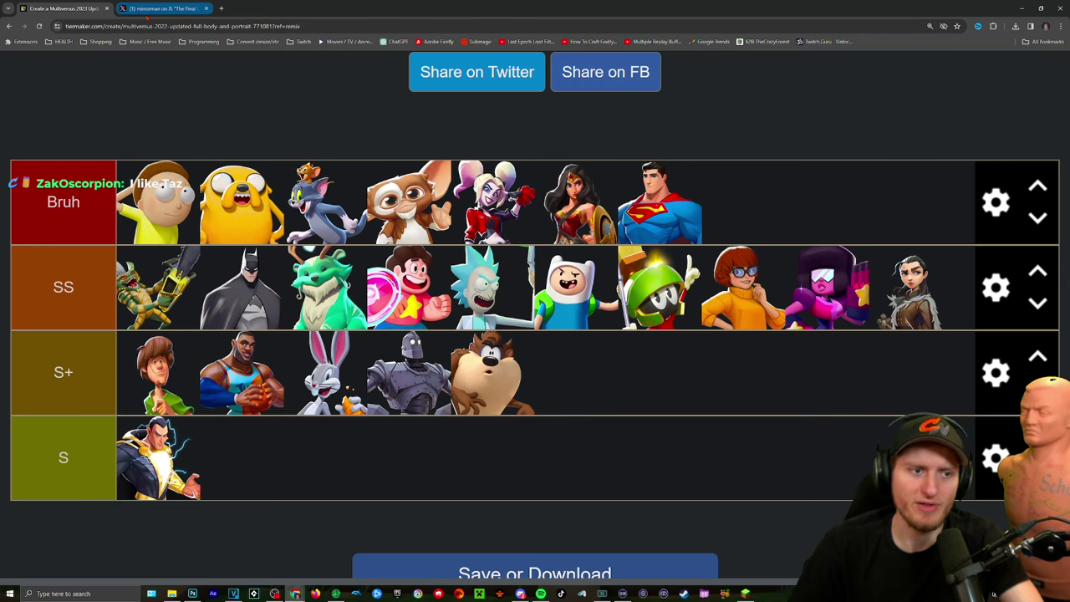
Switch to my-image.png in Microsoft Photos and zoom in on the 1v1 list.
key("alt+Tab")
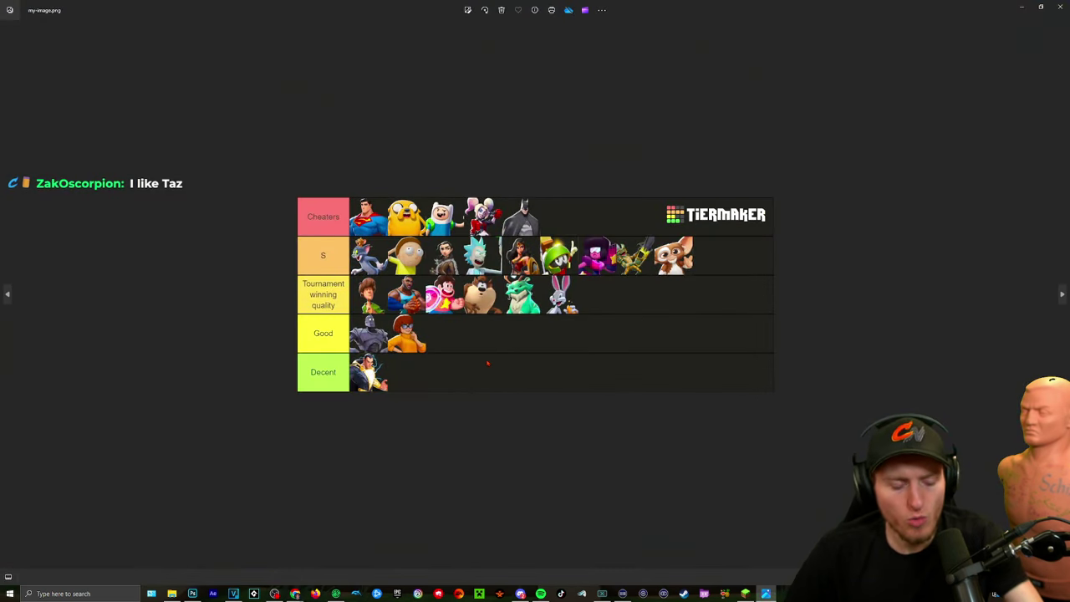
scroll(487, 363, "up", 3)
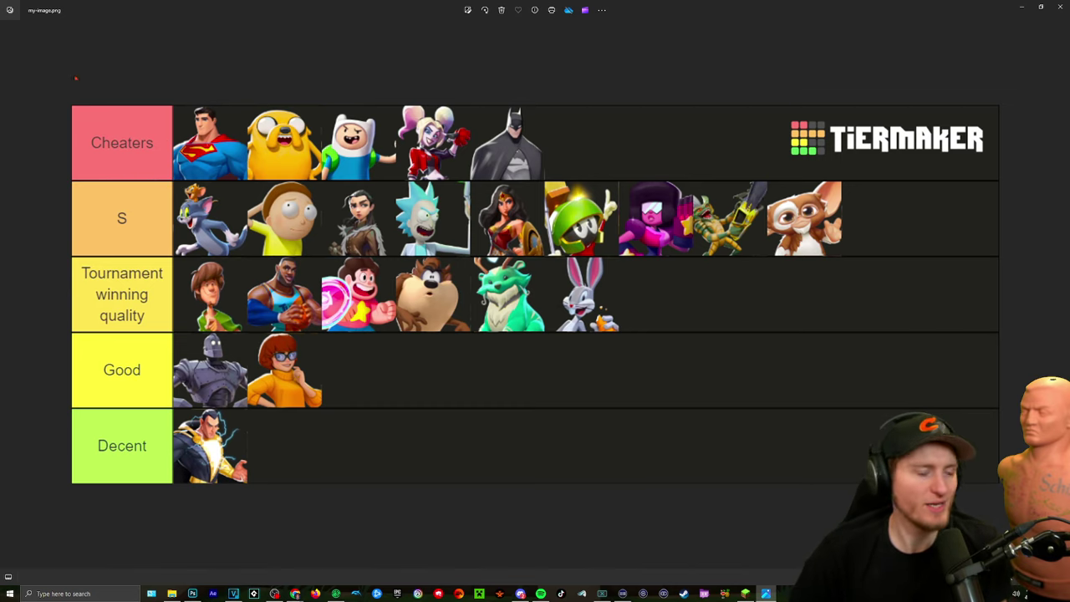
scroll(442, 513, "up", 1)
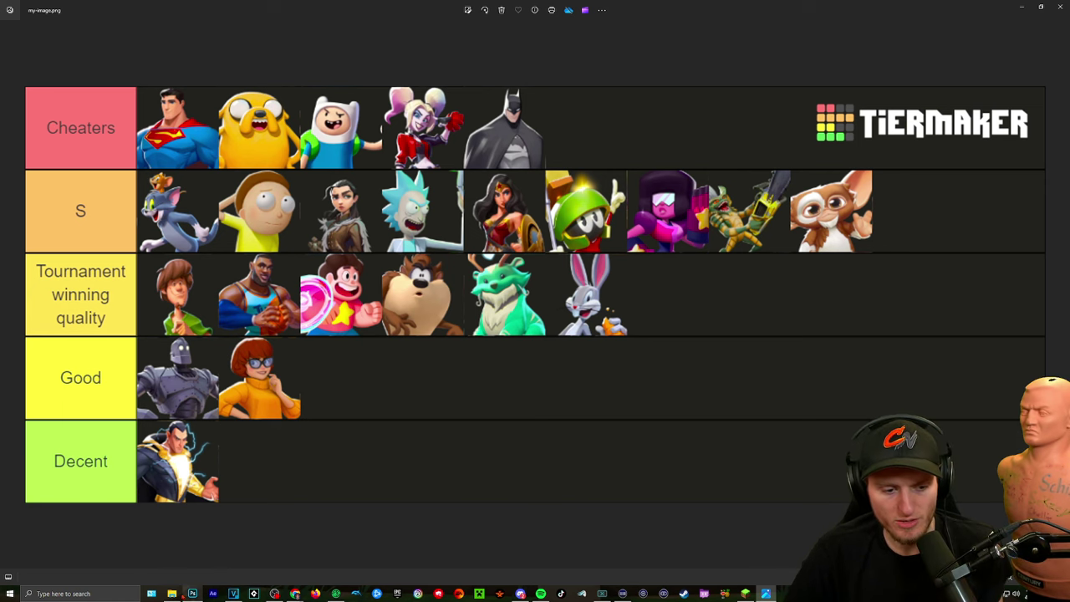
Return to Chrome's X tab and show the post's second tier list image.
mouse_move(295, 592)
left_click(300, 557)
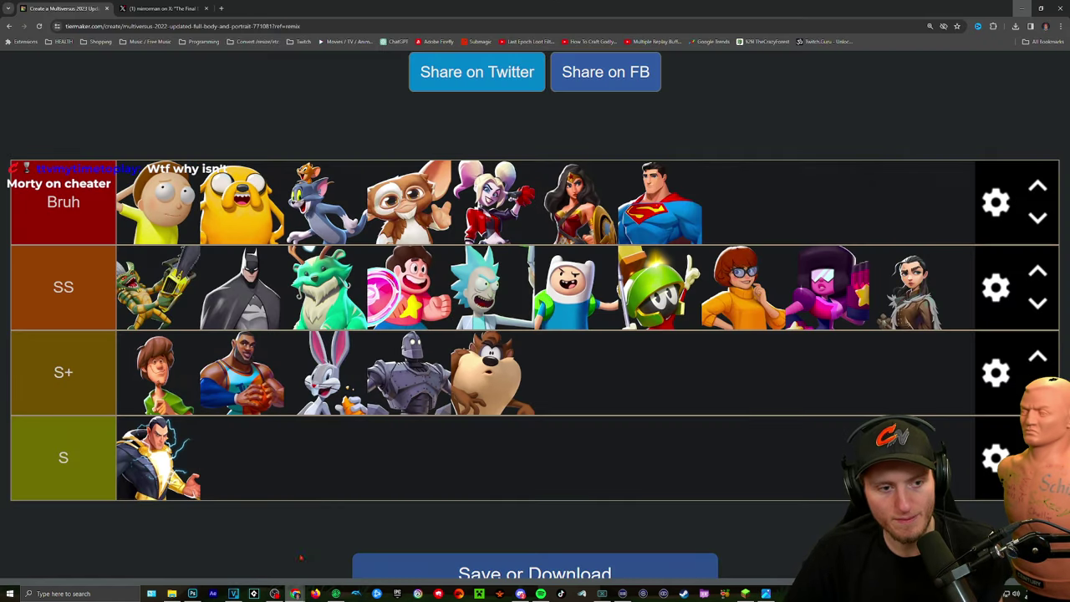
key("ctrl+Tab")
key("Right")
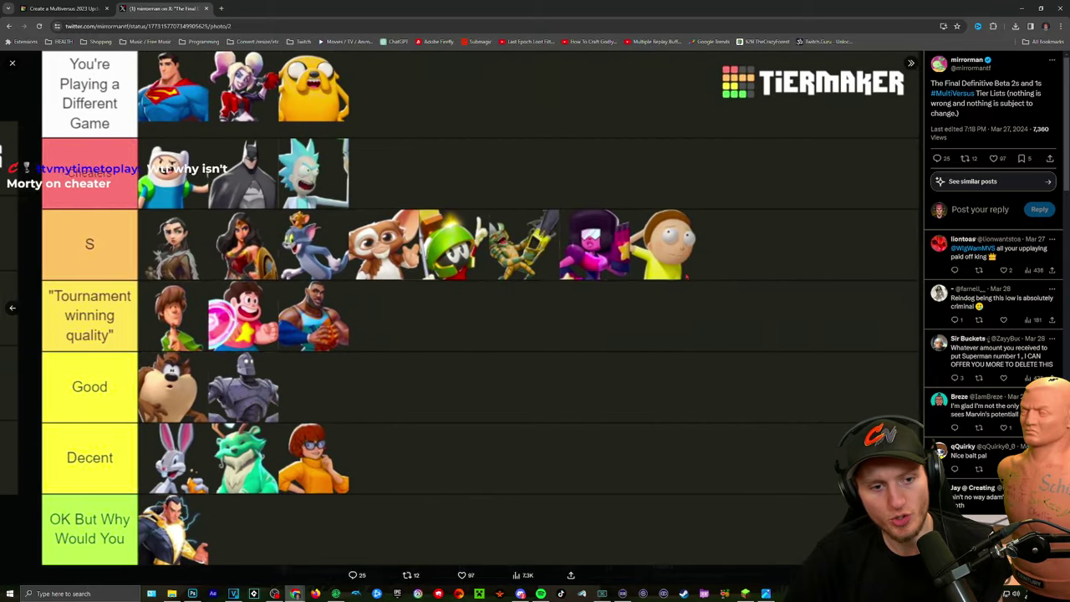